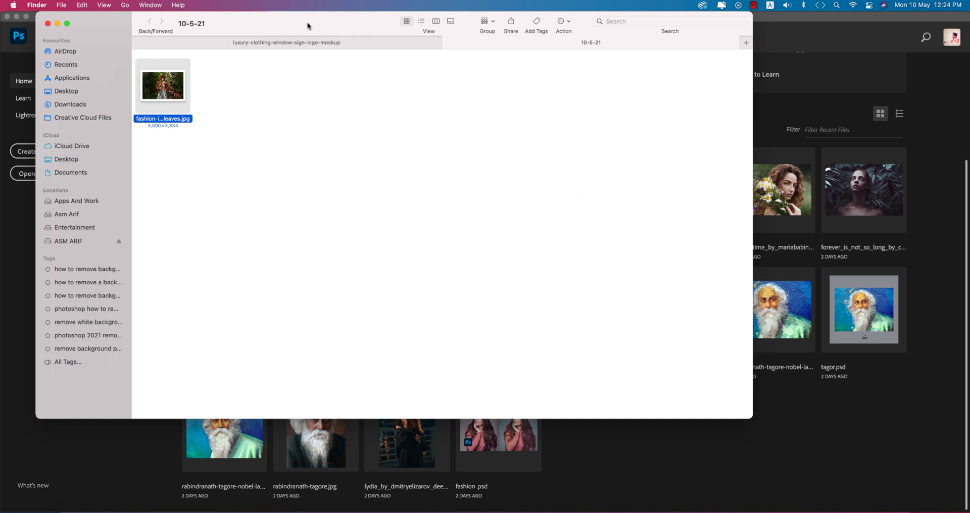
Move the Finder window aside and drag the straw-hat fashion JPG into Photoshop
drag(306, 24, 604, 85)
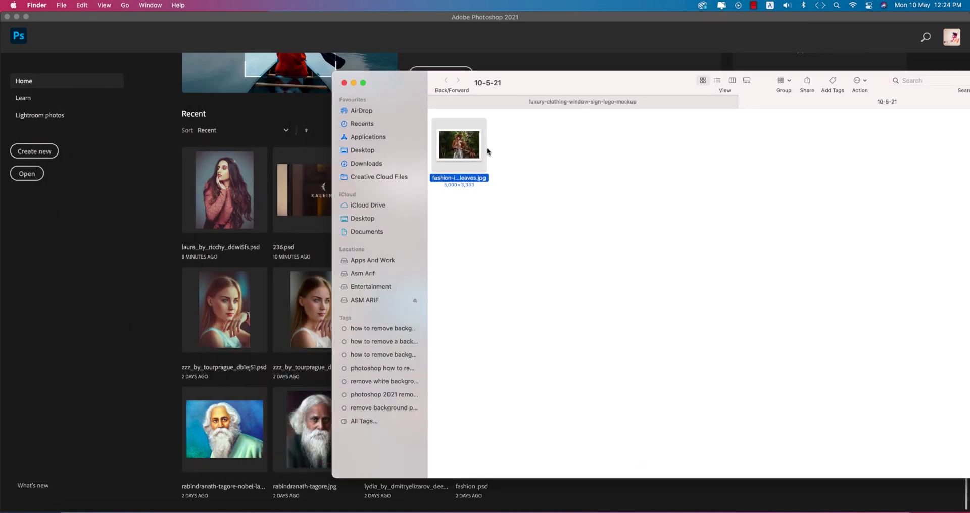
drag(477, 153, 161, 202)
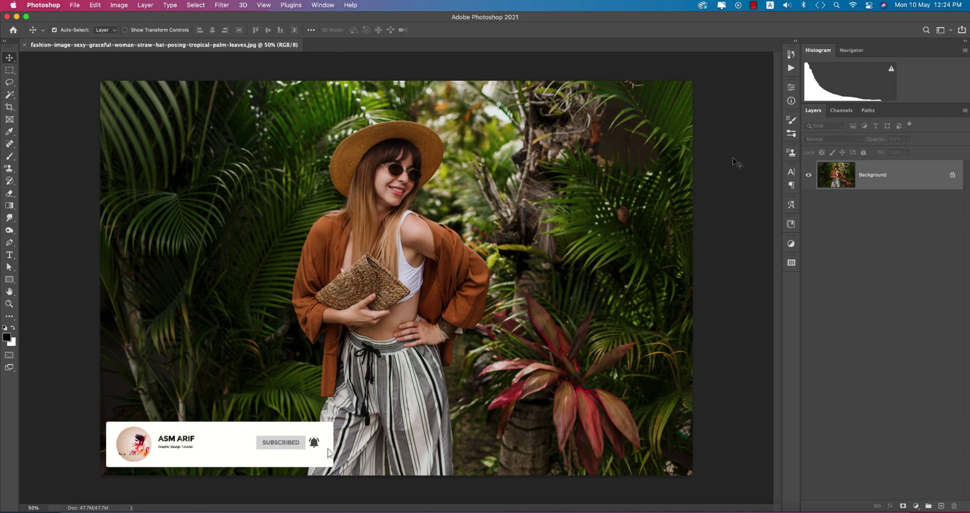
Duplicate the photo layer three times with Cmd+J
key(super+j)
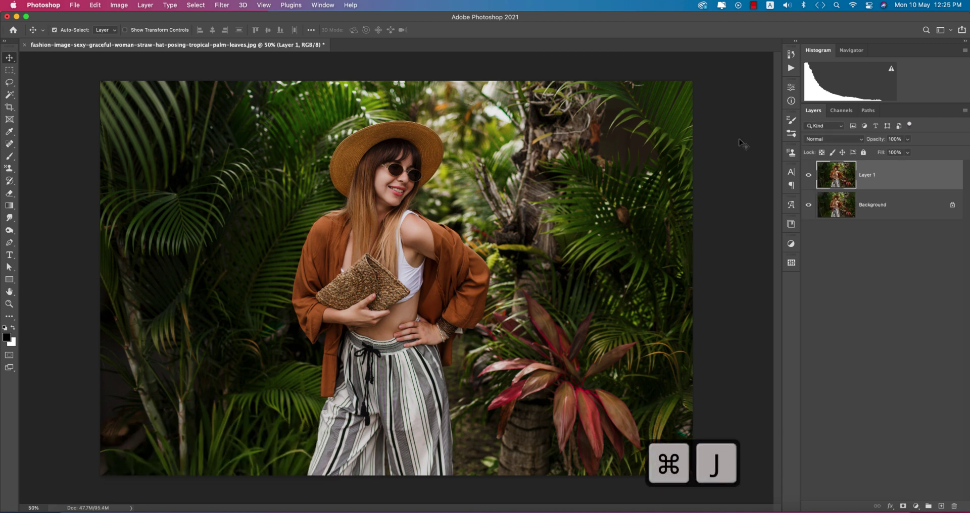
scroll(397, 158, up, 10)
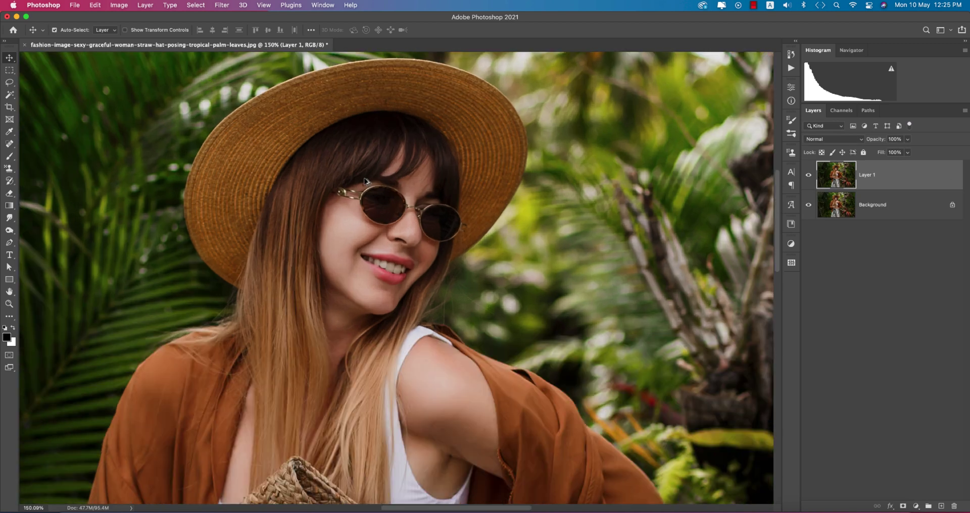
scroll(359, 189, down, 10)
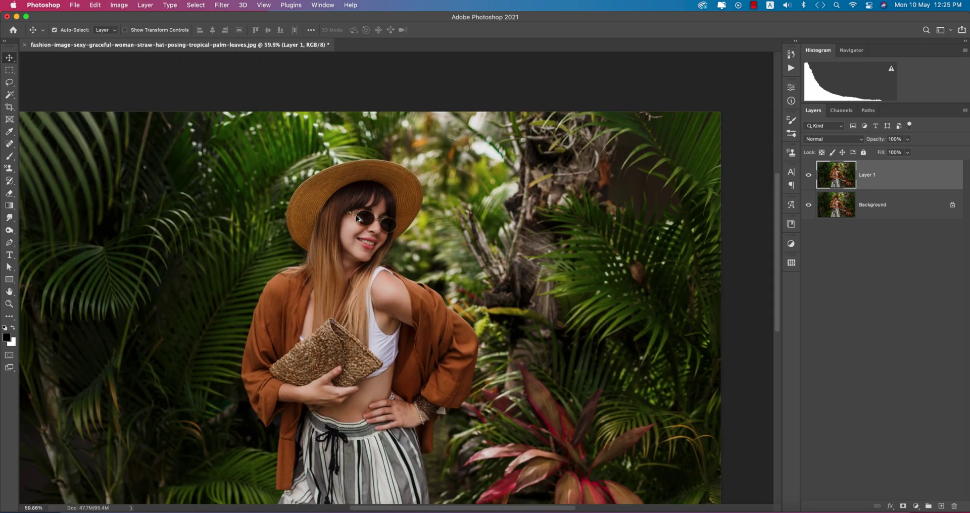
scroll(355, 220, up, 3)
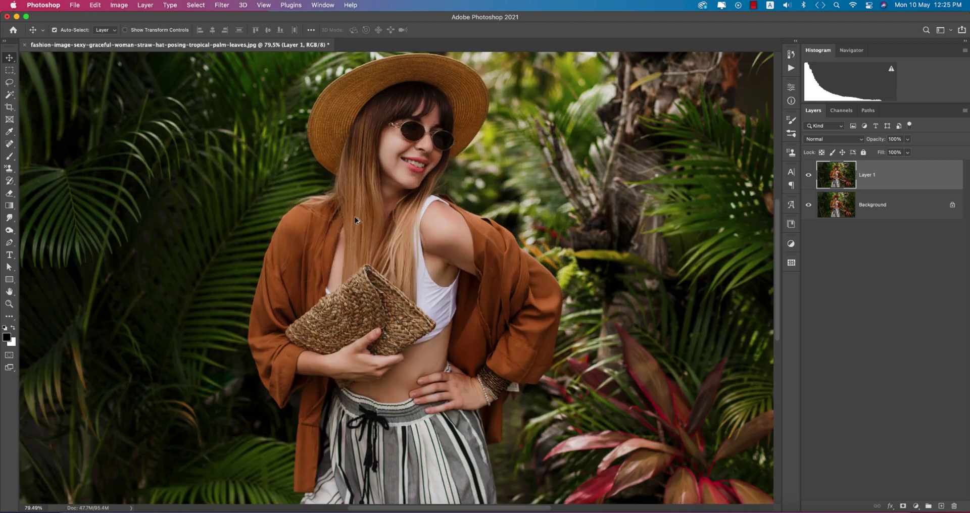
scroll(355, 220, down, 4)
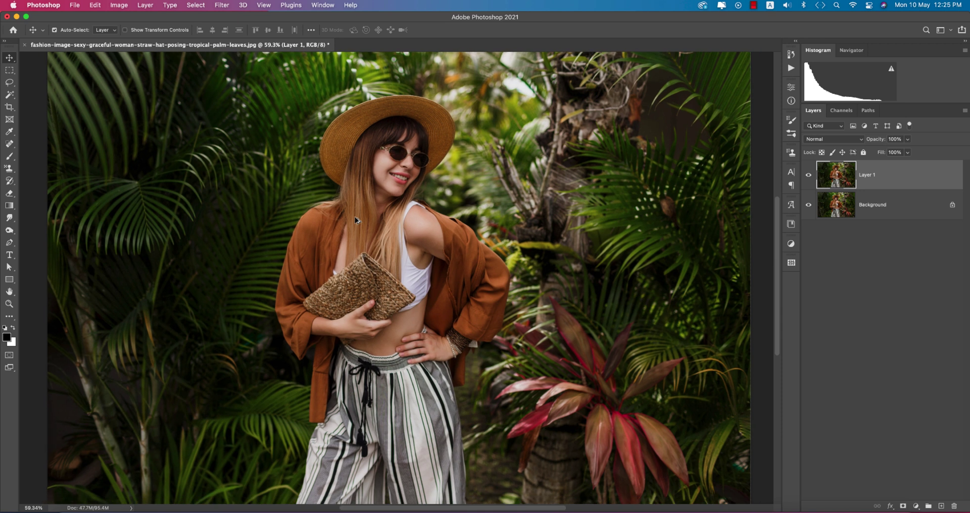
scroll(355, 220, down, 1)
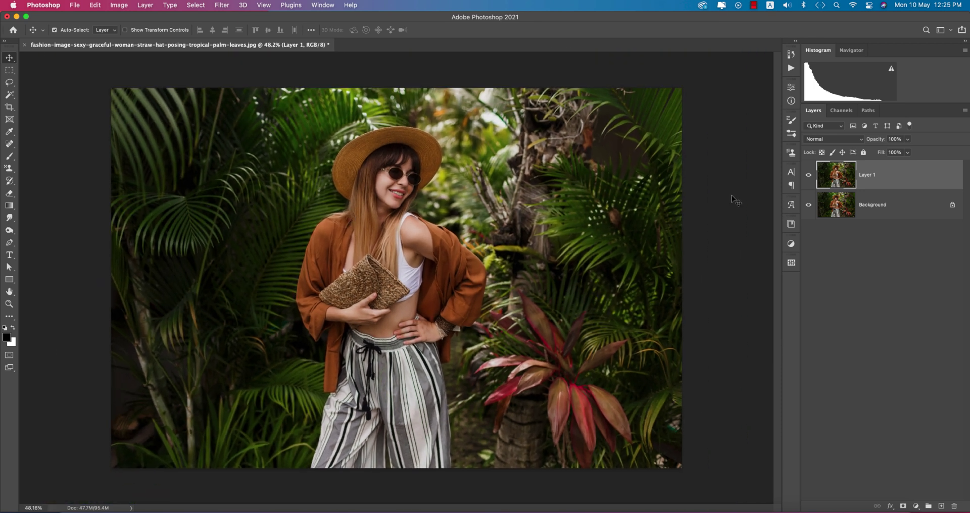
key(super+j)
key(super+j)
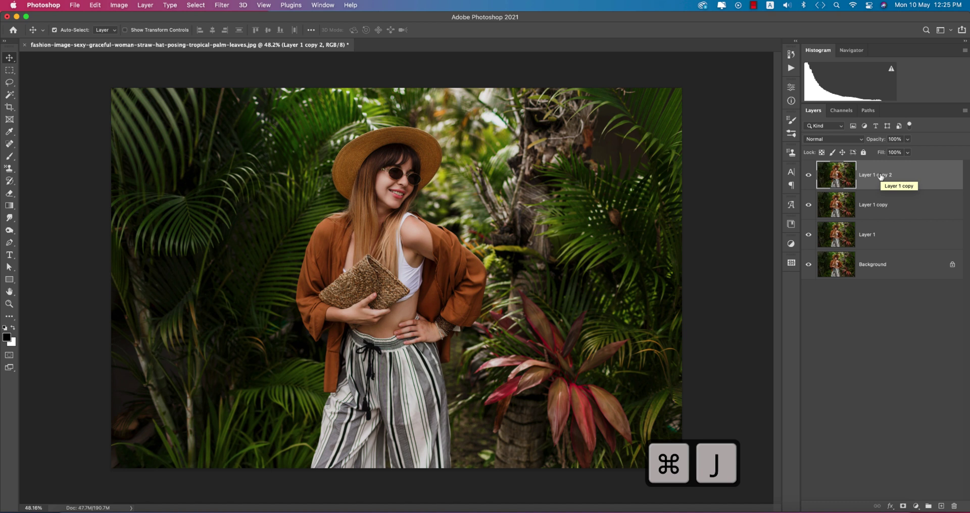
Rename the three copies blur, sharp and main
click(873, 205)
double_click(873, 205)
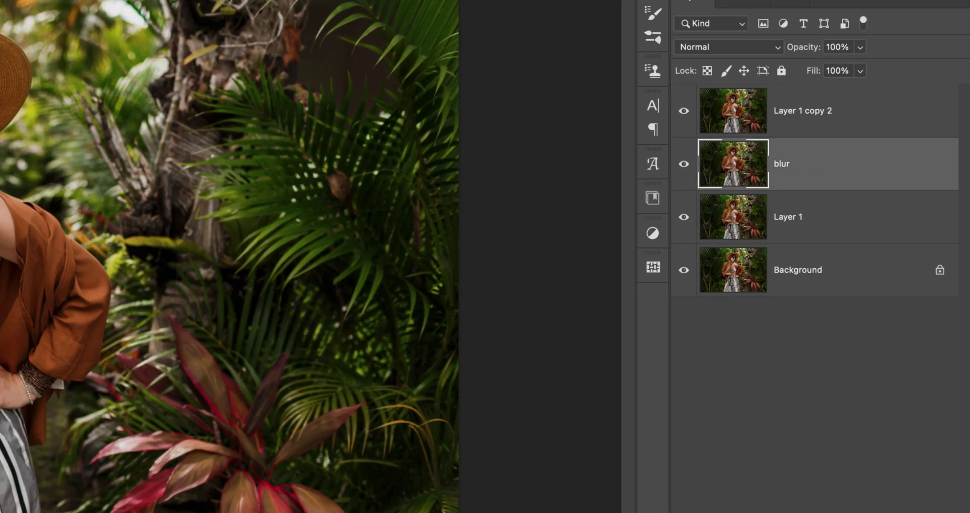
double_click(795, 111)
text(sharp)
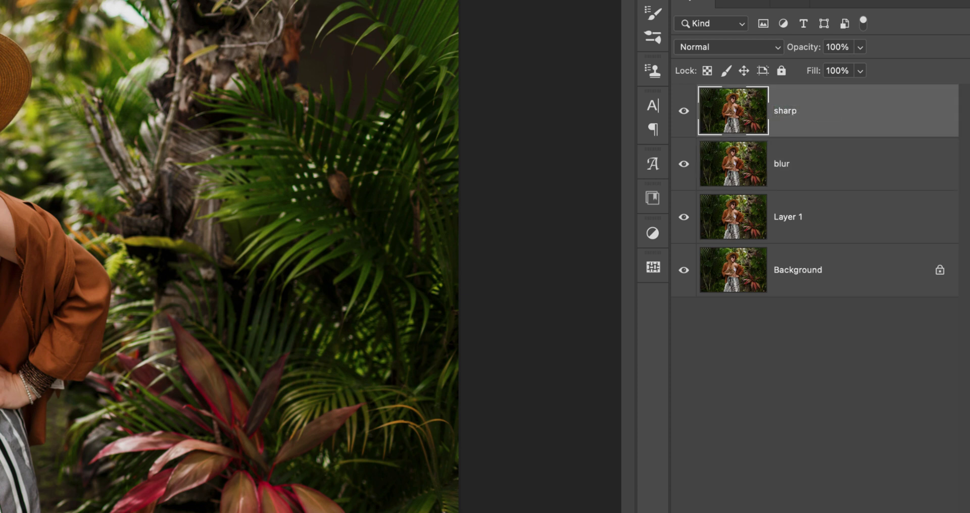
double_click(796, 218)
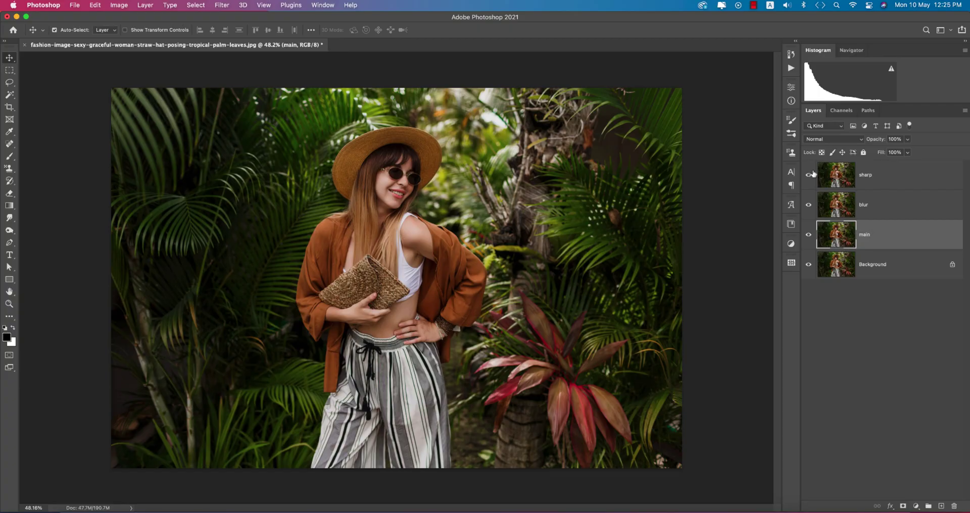
Apply a Gaussian Blur to the blur layer
click(864, 197)
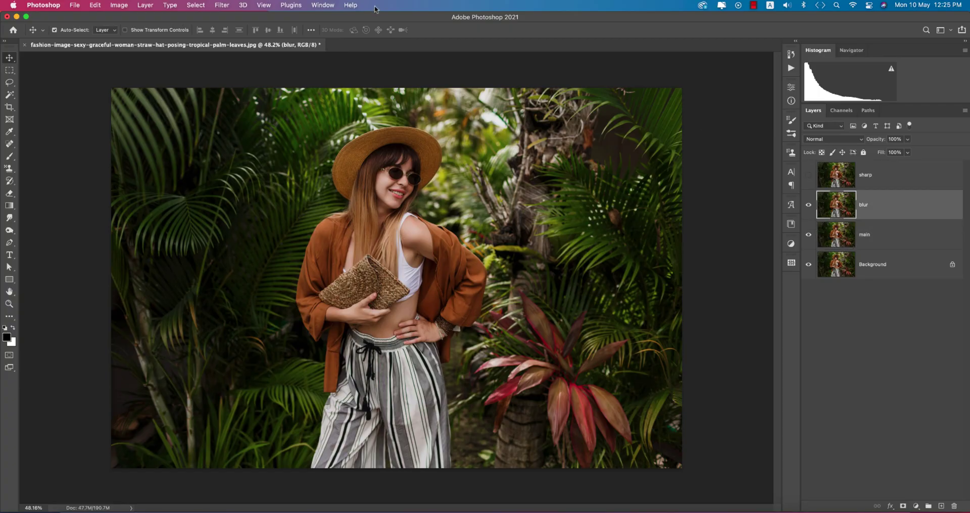
click(222, 5)
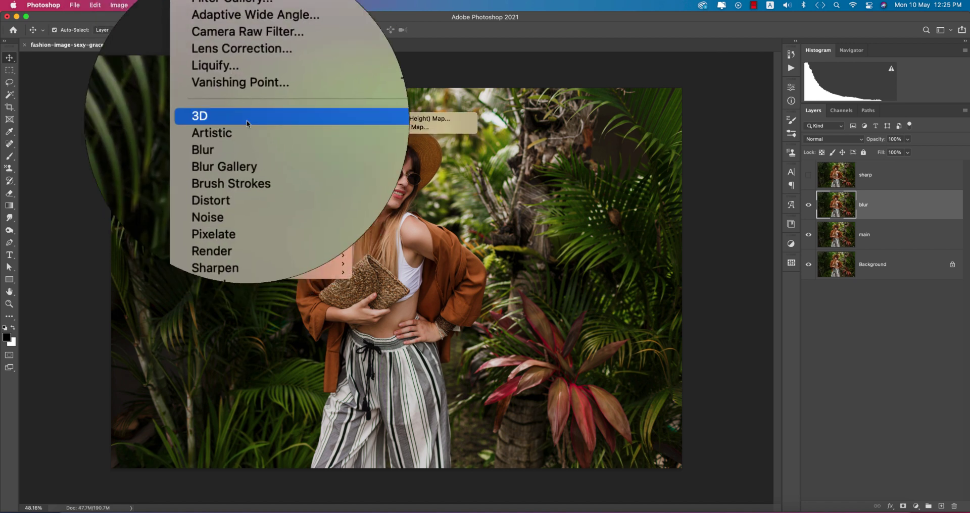
mouse_move(248, 125)
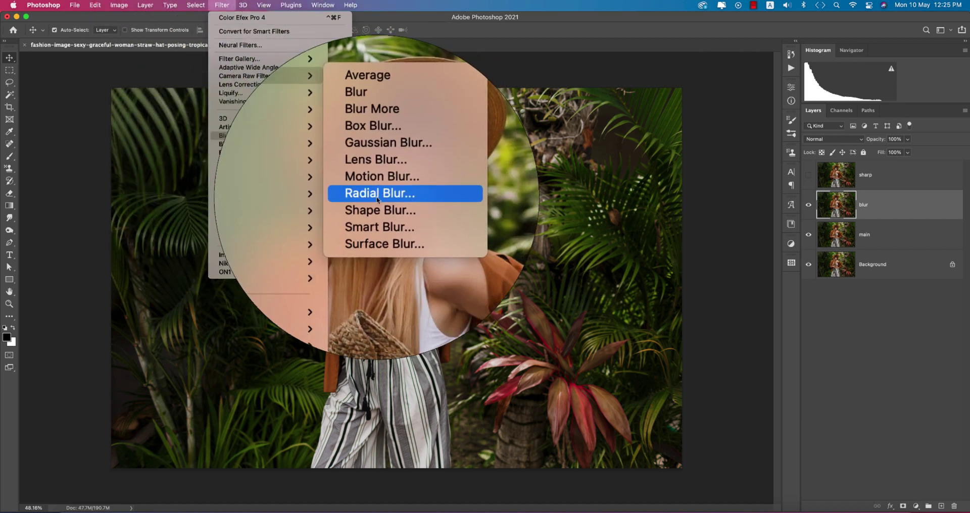
click(382, 168)
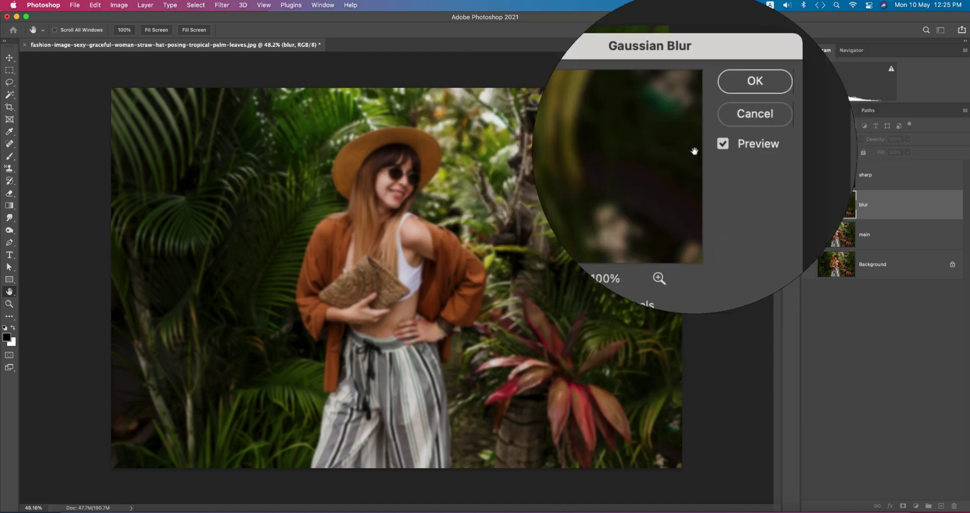
click(716, 116)
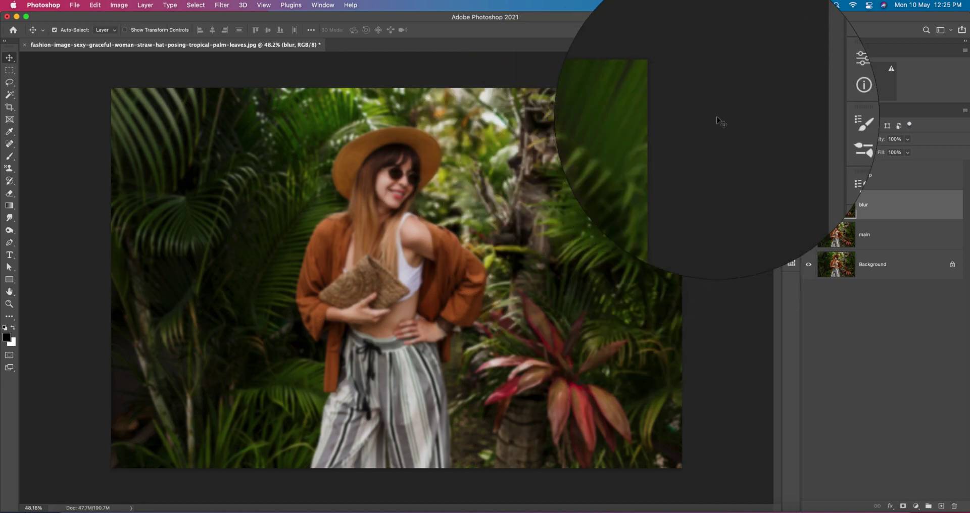
Show the sharp layer and set its blend mode to Hard Light
click(809, 175)
click(846, 163)
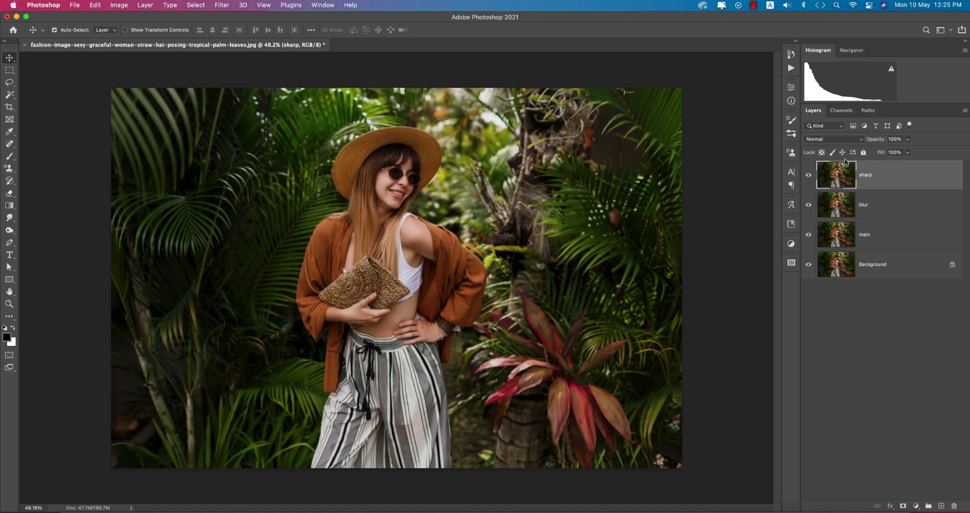
click(831, 140)
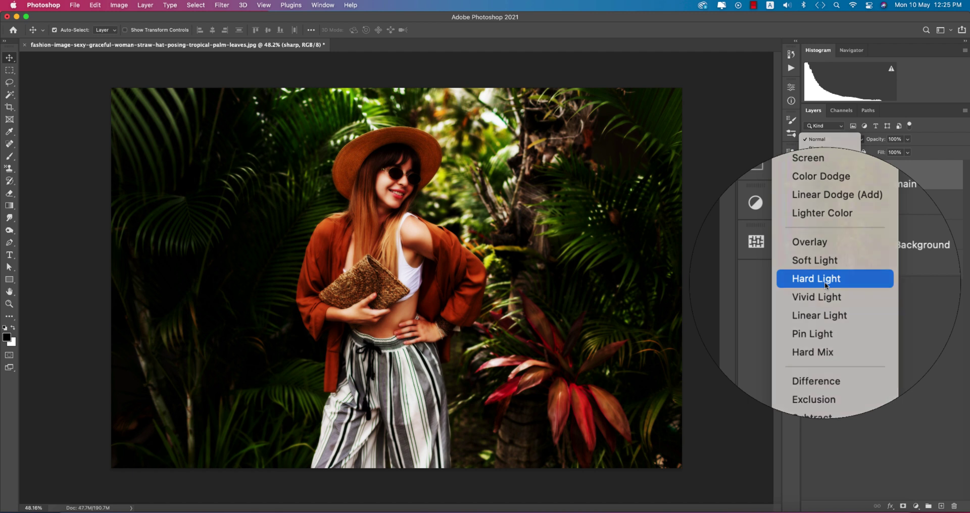
click(824, 281)
Apply a High Pass filter with a 1.2-pixel radius to the sharp layer
click(222, 5)
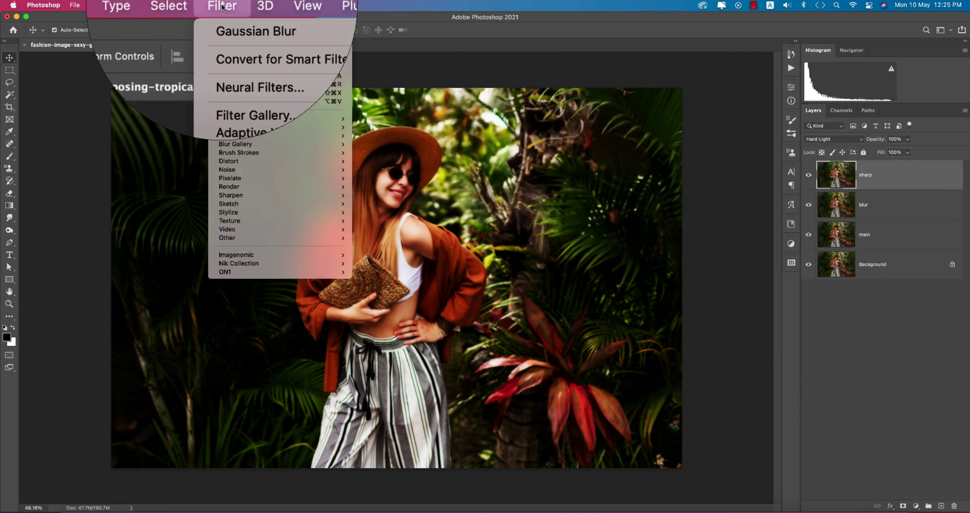
mouse_move(298, 238)
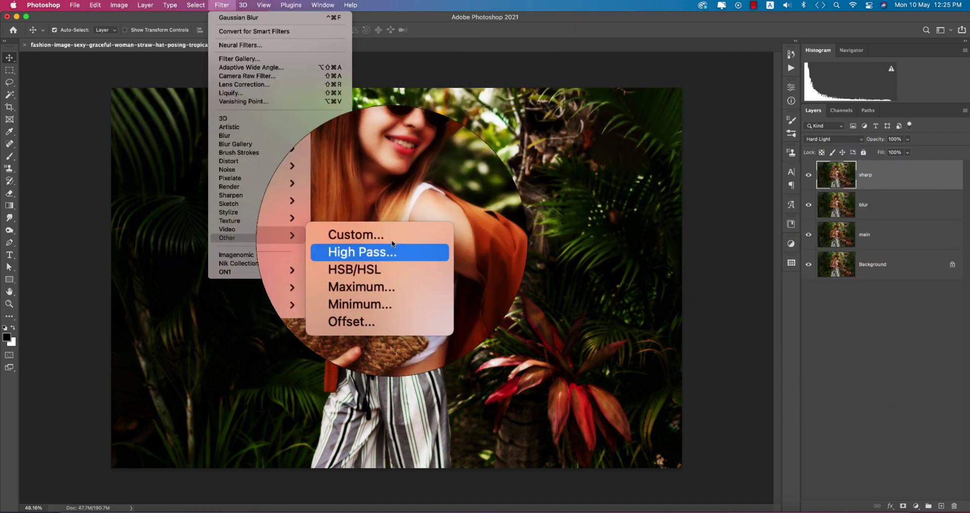
click(379, 248)
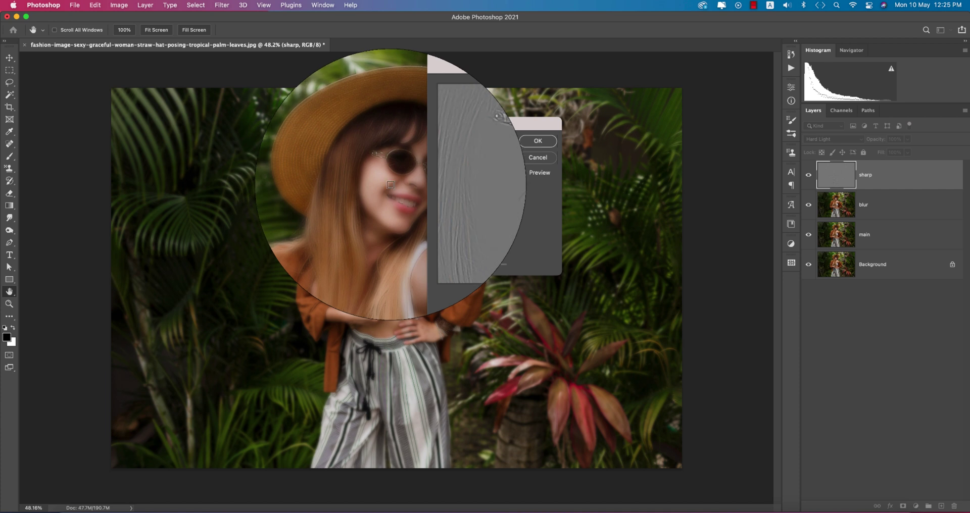
key(alt)
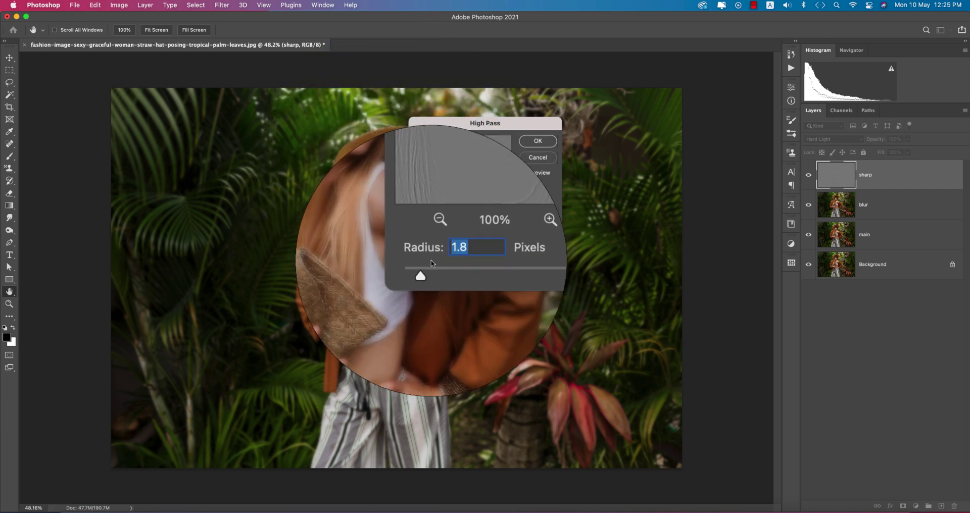
drag(423, 269, 422, 270)
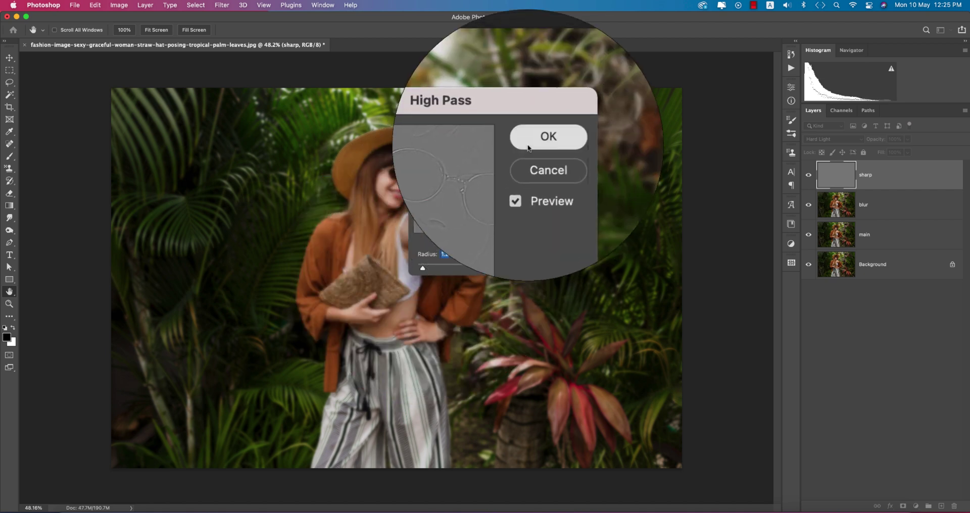
click(537, 141)
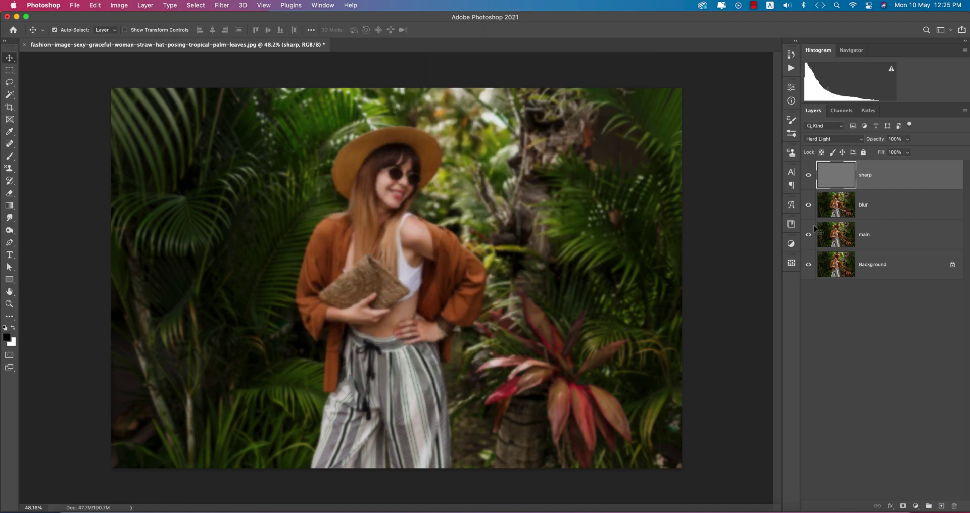
Group sharp and blur into Group 1 and give it an inverted, hiding mask
shift+click(883, 211)
key(super+g)
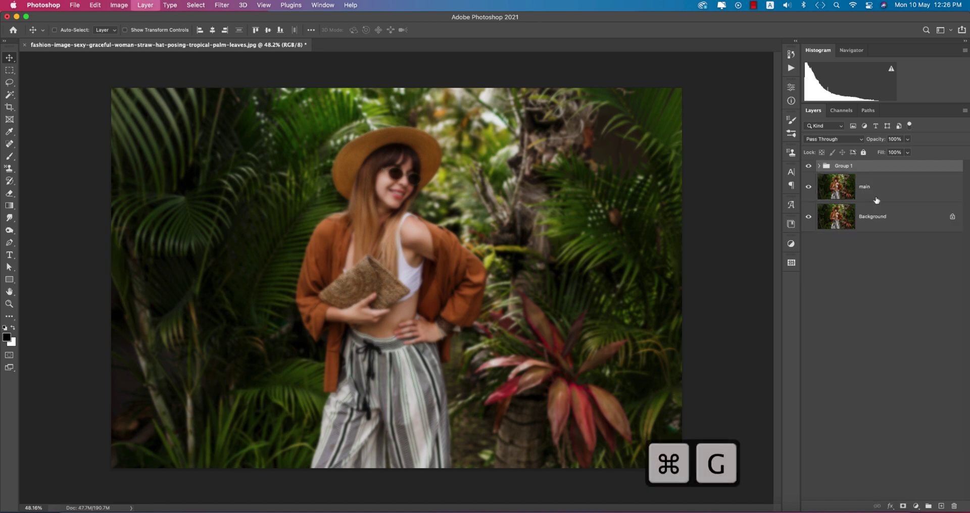
click(903, 506)
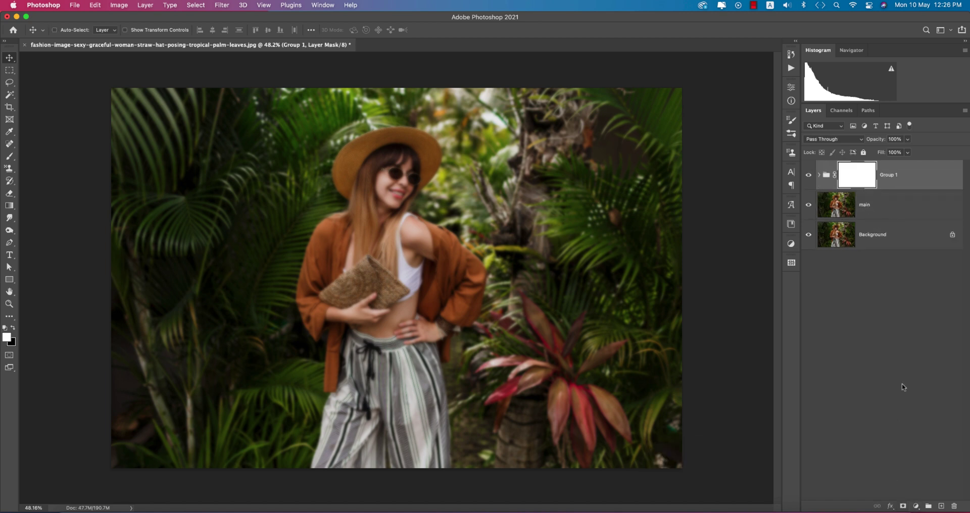
key(super+i)
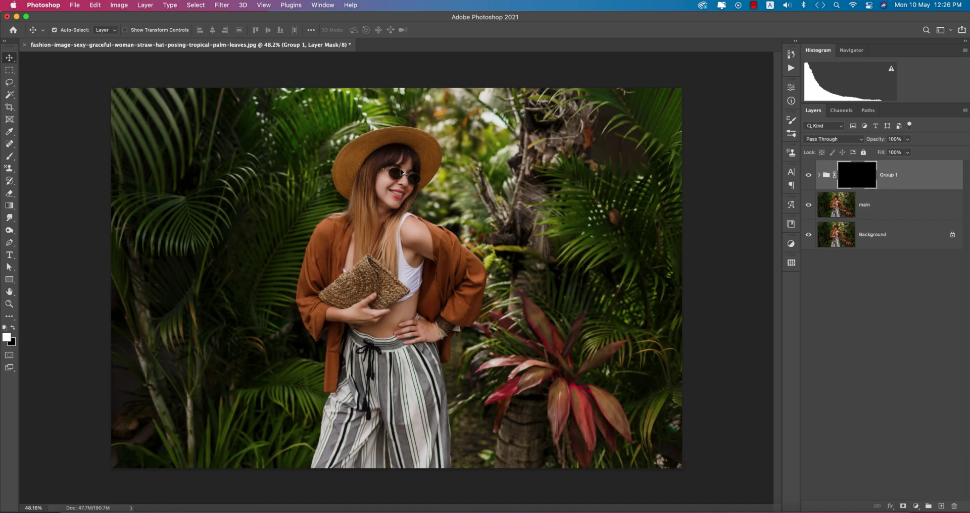
Paint white with a soft brush on the mask over the woman's figure
scroll(382, 170, up, 10)
scroll(384, 171, down, 5)
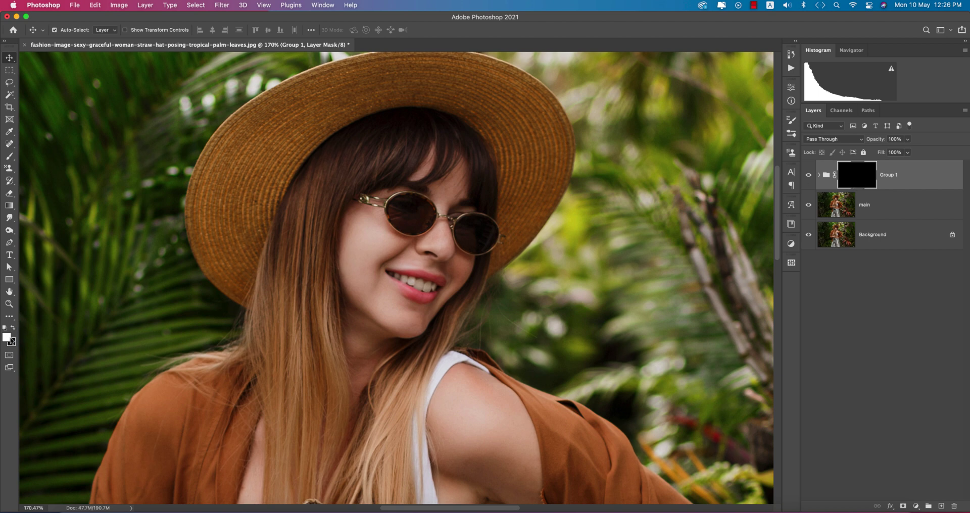
click(9, 157)
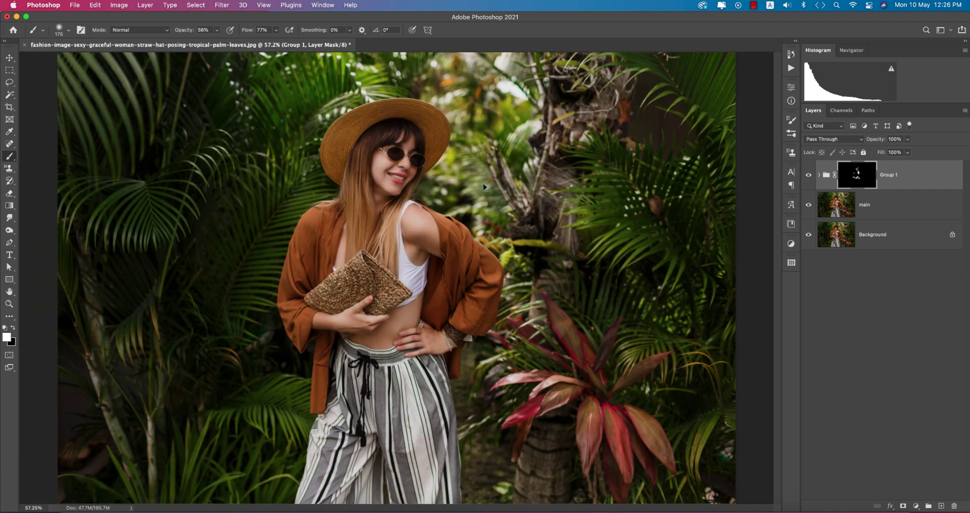
scroll(450, 216, up, 6)
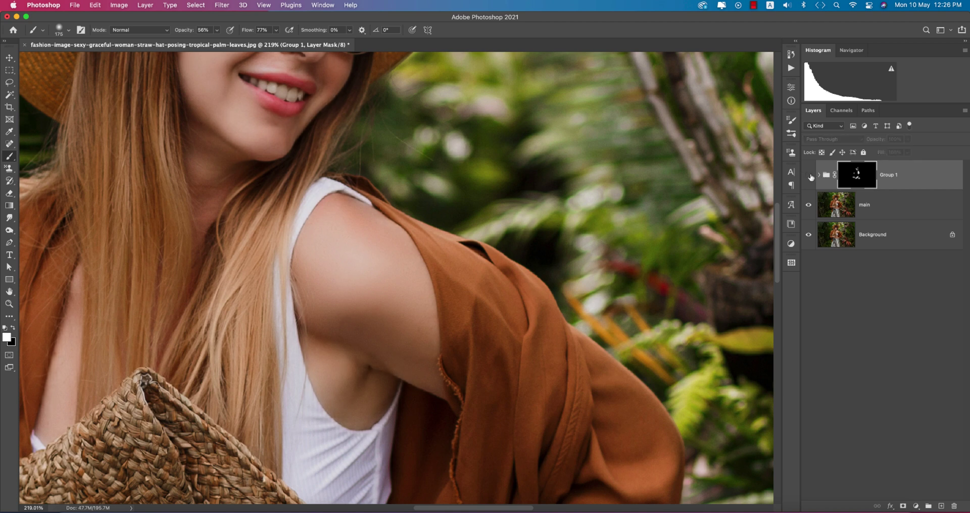
scroll(576, 254, down, 8)
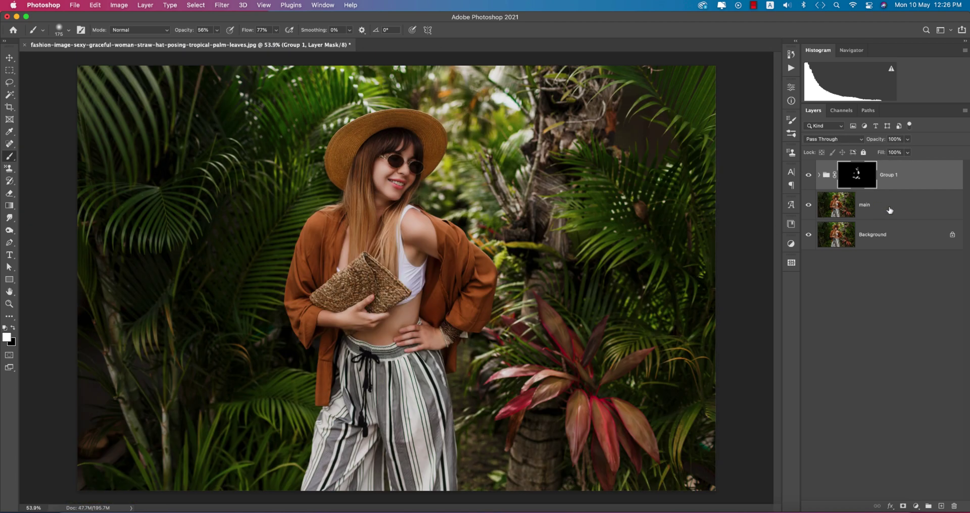
shift+click(890, 211)
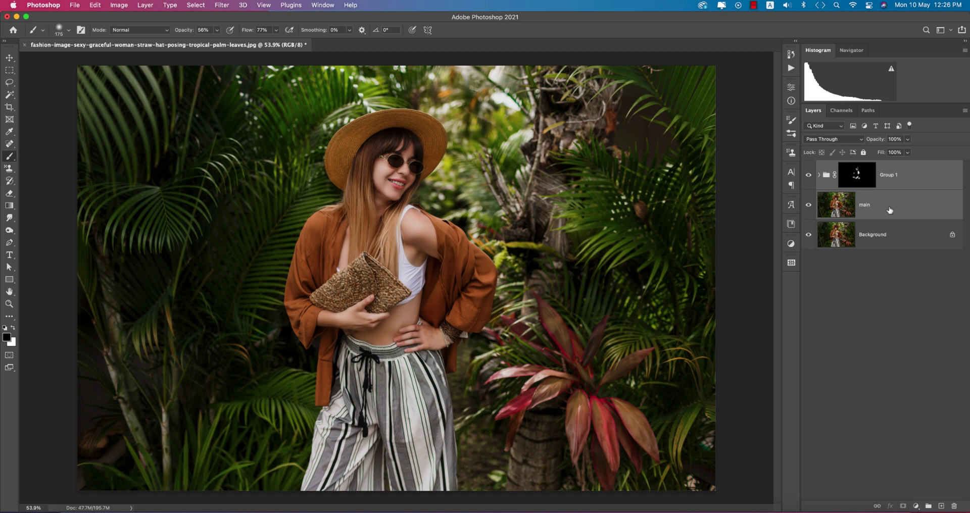
Group main and Group 1 into Group 2, make it a smart object, and open Camera Raw Filter
key(super+g)
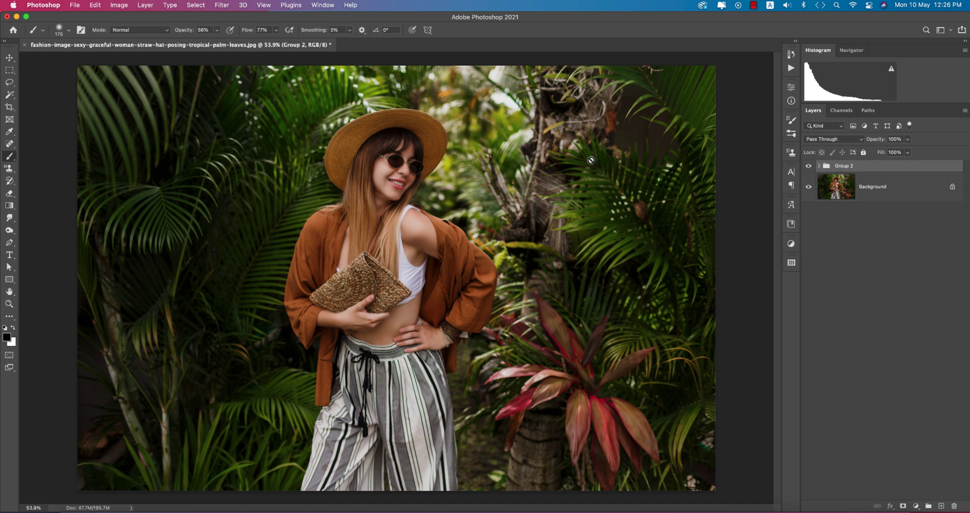
right_click(885, 172)
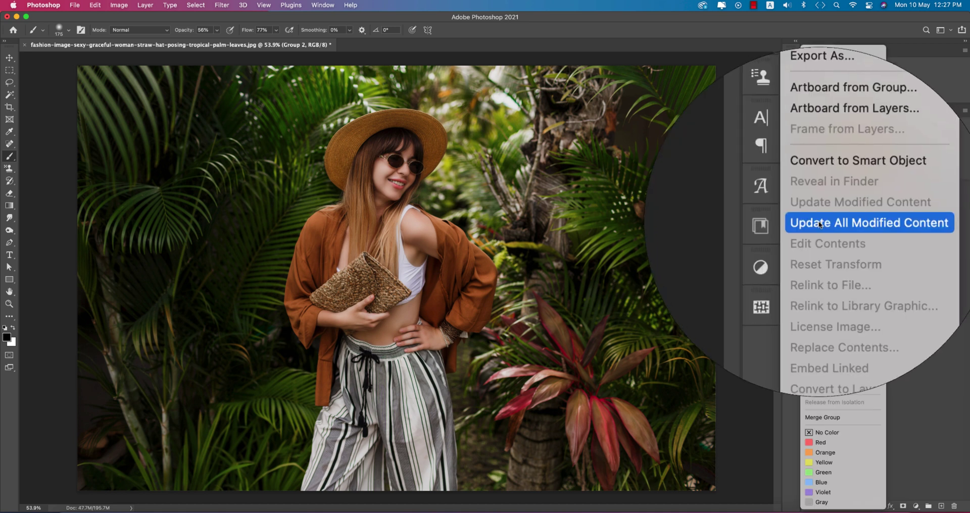
click(829, 191)
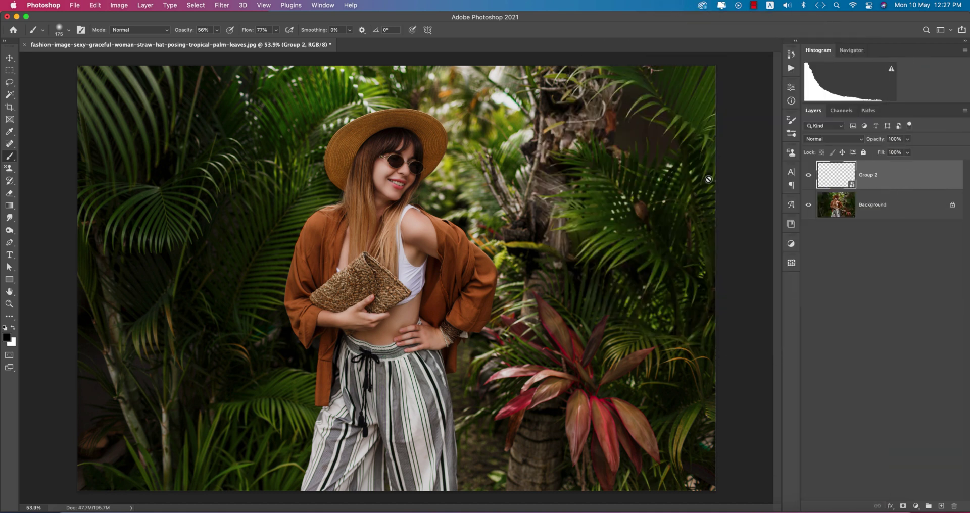
click(9, 58)
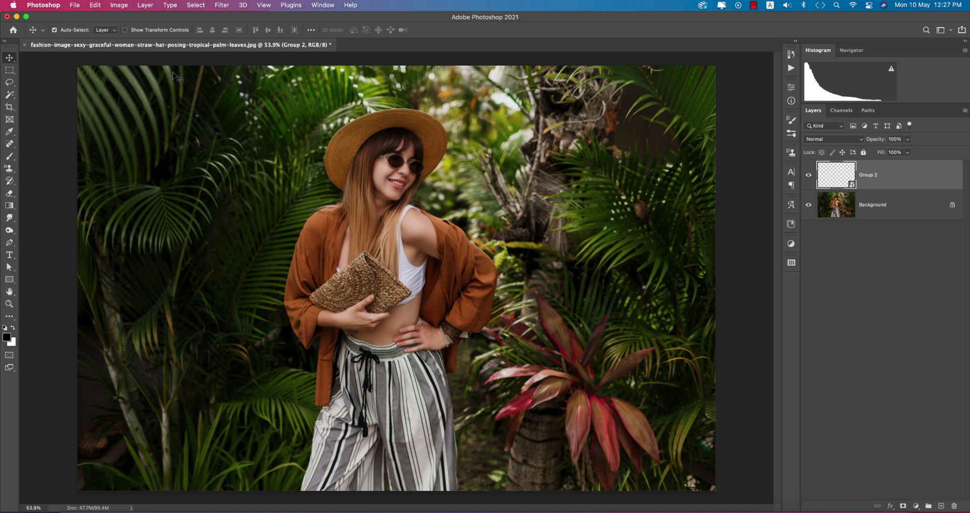
click(222, 5)
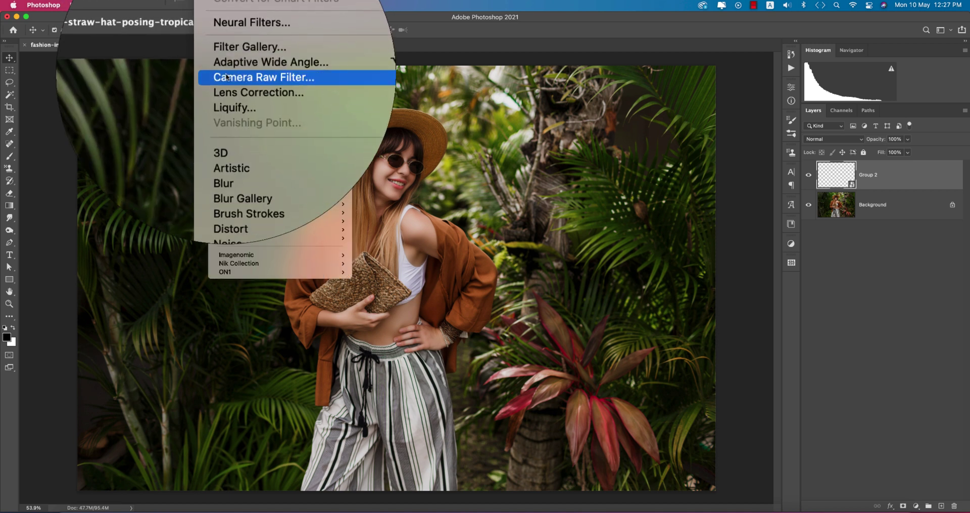
click(230, 74)
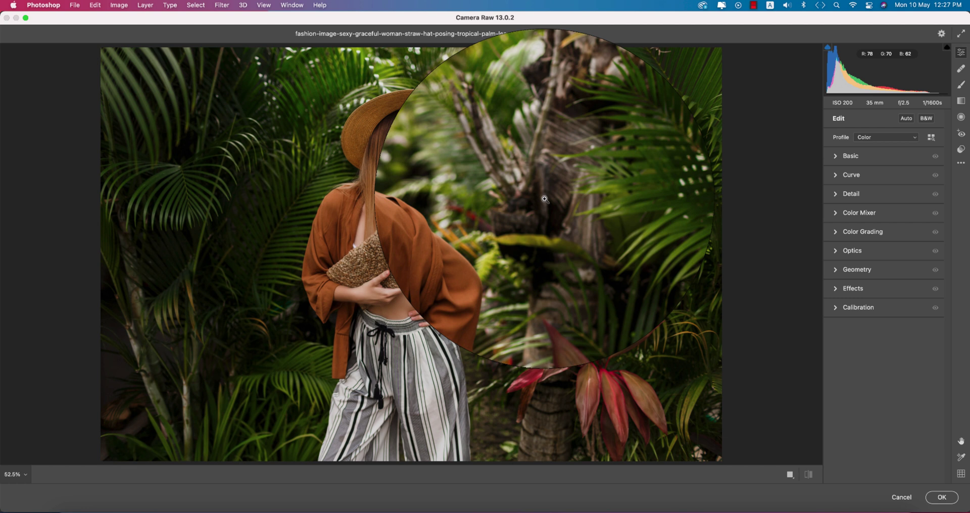
In Basic, set Temperature +6, Tint +10, Vibrance +17 and Saturation -30
click(845, 157)
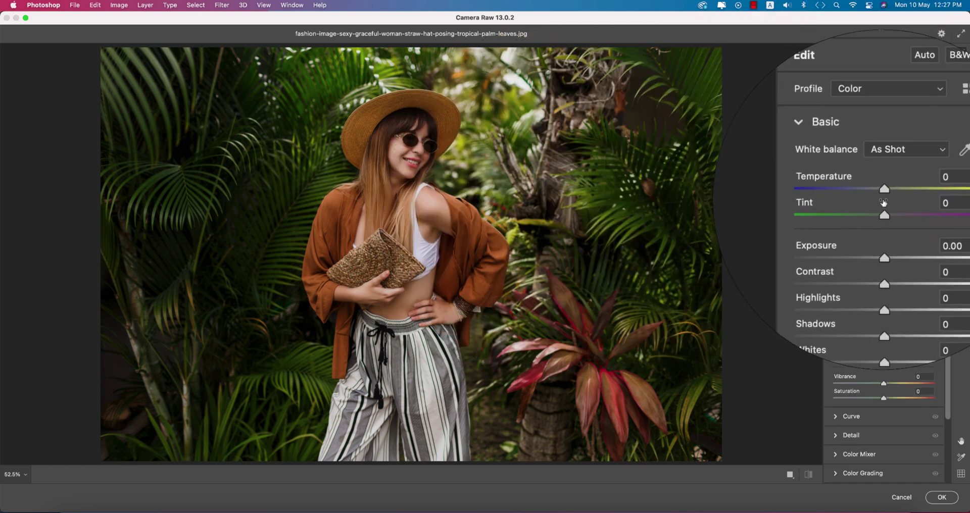
drag(884, 193, 897, 299)
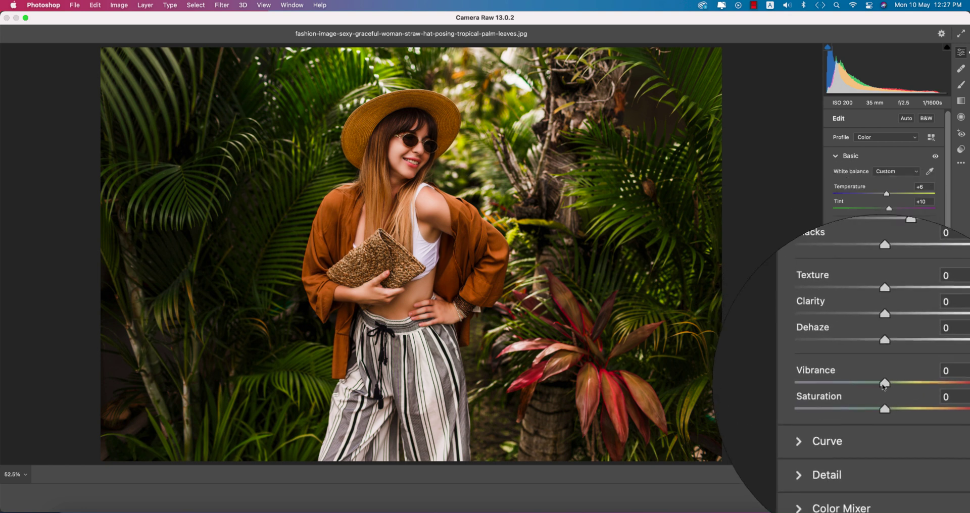
mouse_move(884, 385)
mouse_down()
mouse_move(862, 385)
mouse_move(879, 387)
mouse_move(868, 407)
mouse_move(890, 385)
mouse_up()
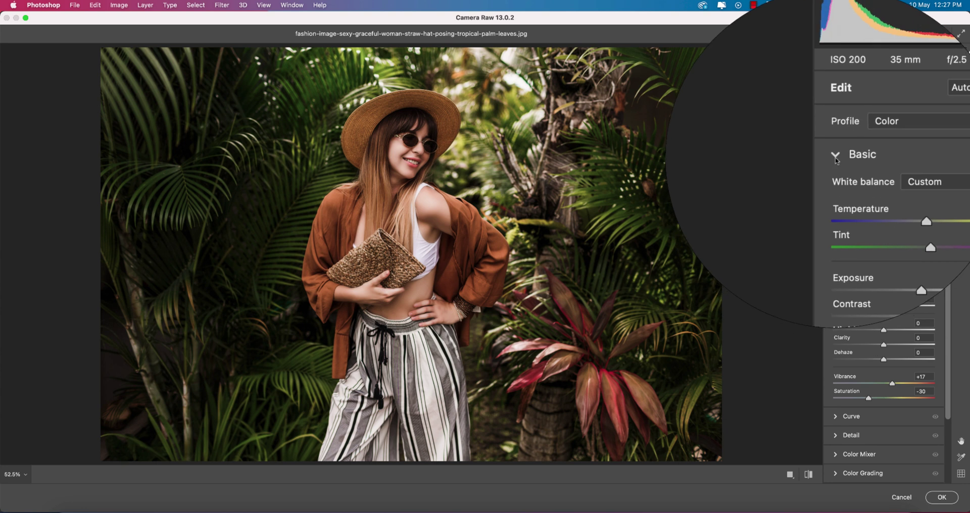
Shape the point tone curve into a faded S-curve with lifted blacks
click(836, 160)
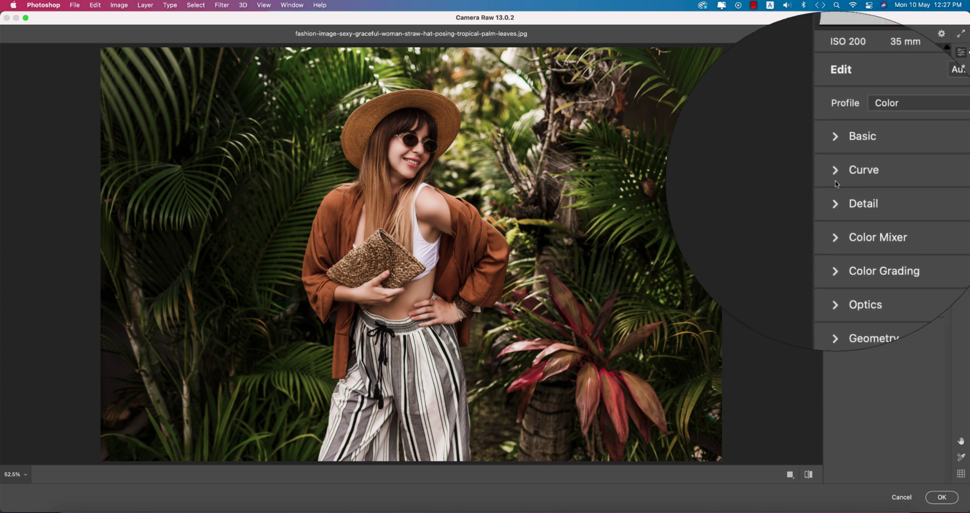
click(836, 182)
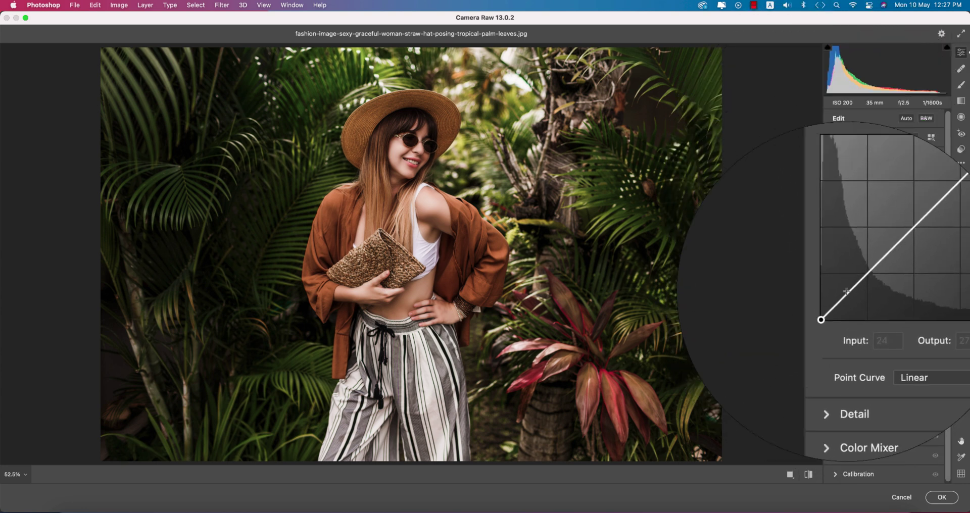
click(828, 306)
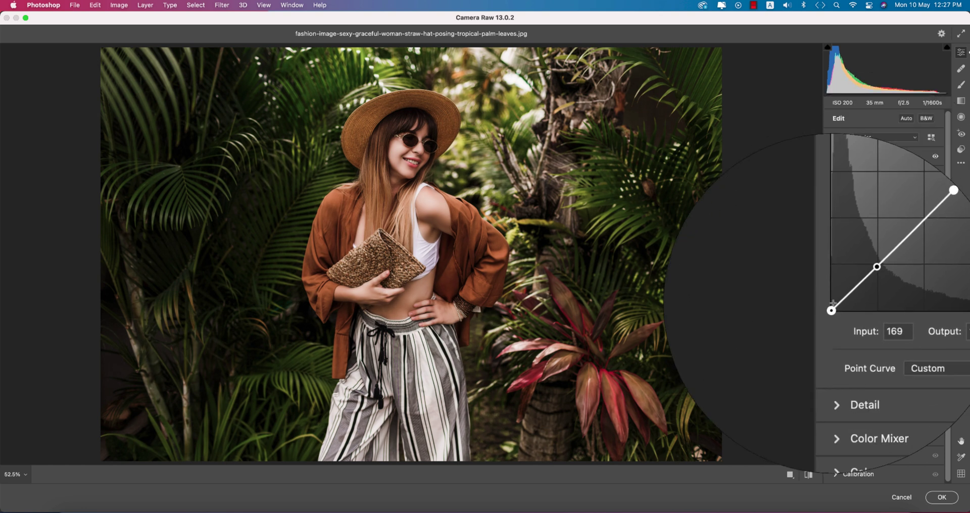
mouse_move(831, 310)
mouse_down()
mouse_move(859, 280)
mouse_move(832, 302)
mouse_up()
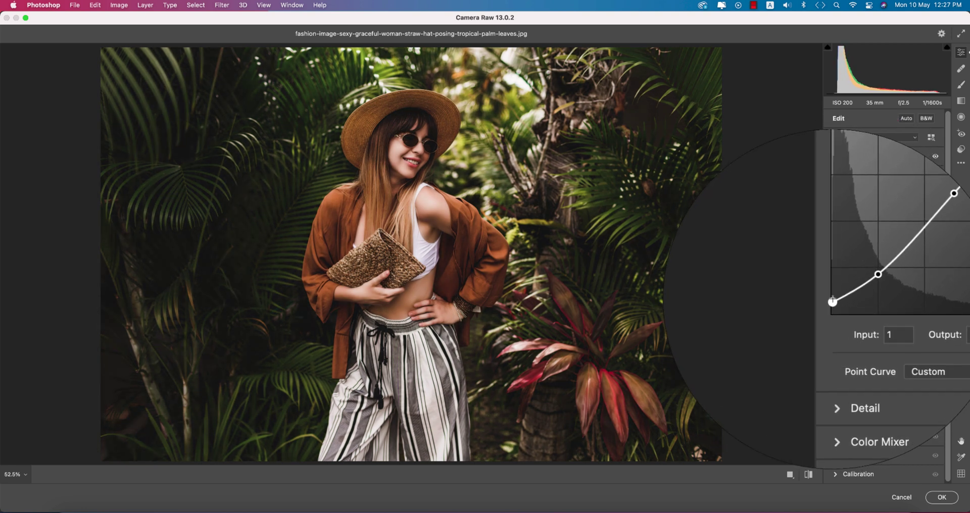
drag(899, 241, 899, 241)
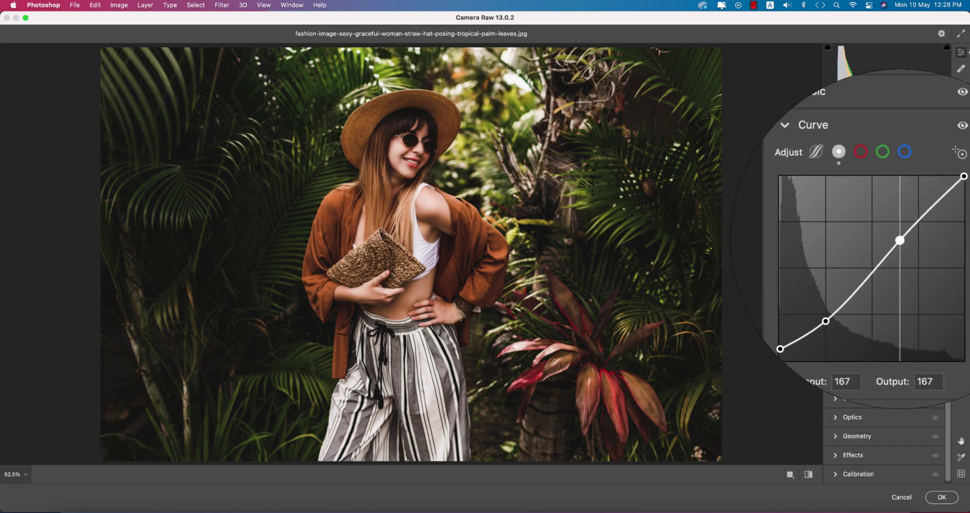
drag(826, 321, 826, 312)
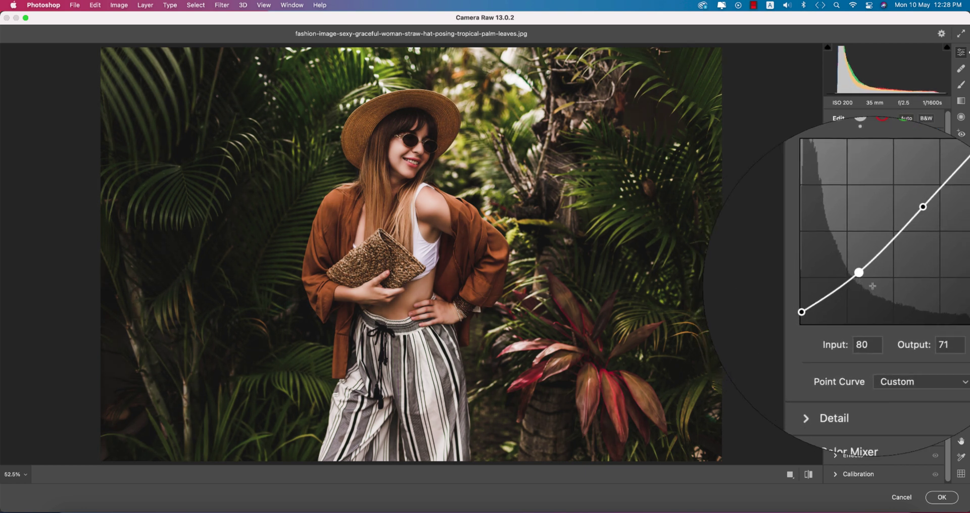
click(841, 178)
Raise Shadows to +43 in the Basic panel
click(853, 156)
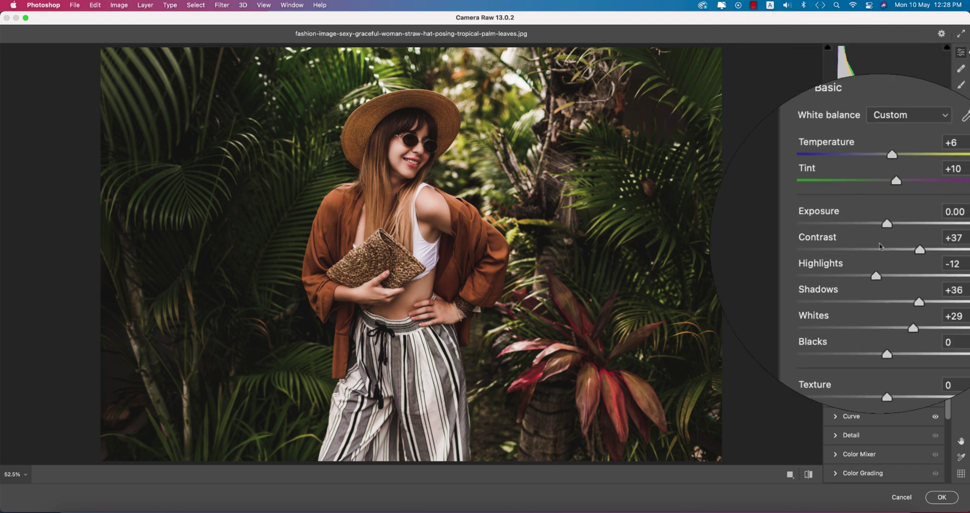
drag(902, 283, 908, 283)
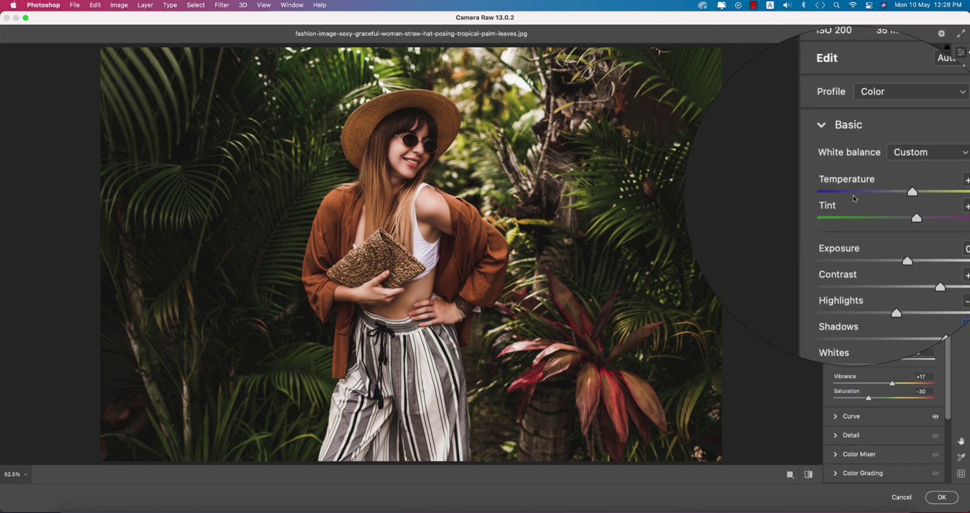
click(836, 160)
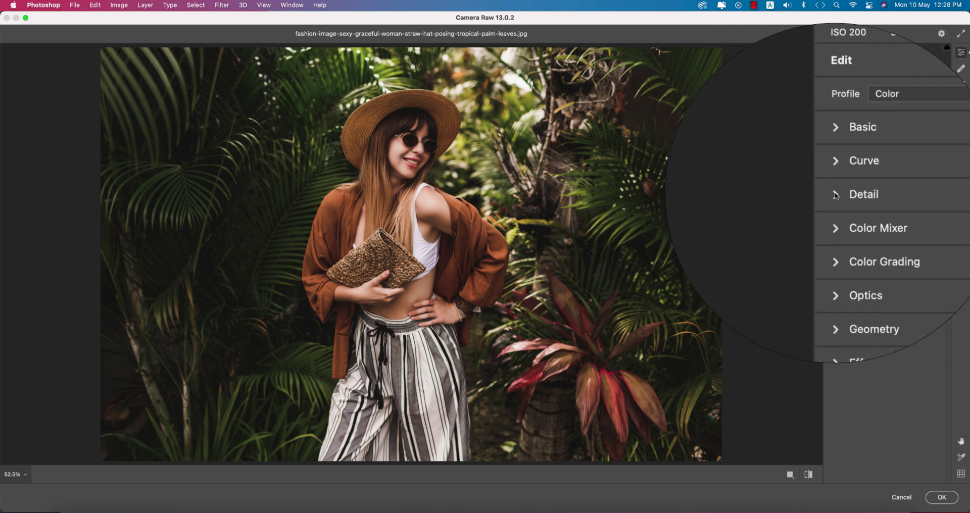
Set Sharpening 19, Noise Reduction 25 and Color Noise Reduction 27, then compare before/after
click(839, 193)
drag(823, 217, 848, 218)
drag(823, 251, 867, 250)
drag(822, 284, 870, 285)
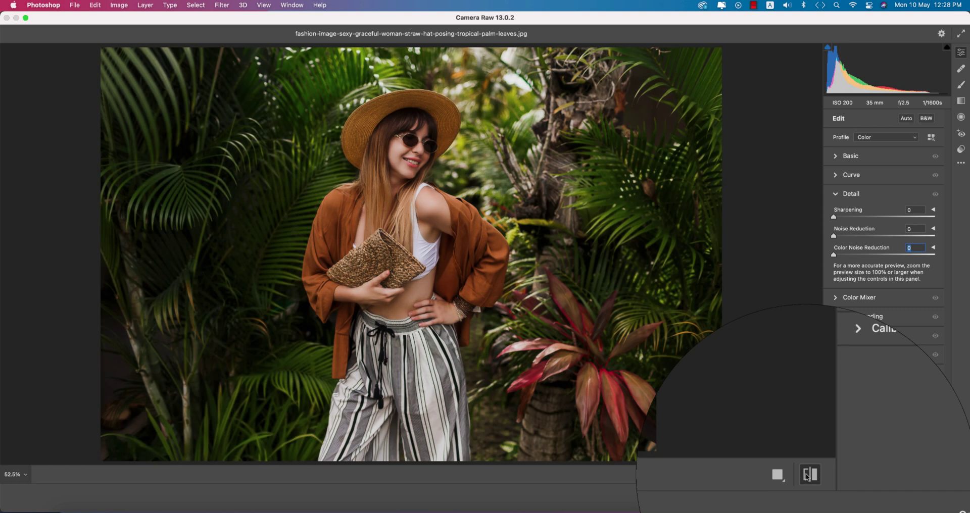
click(807, 475)
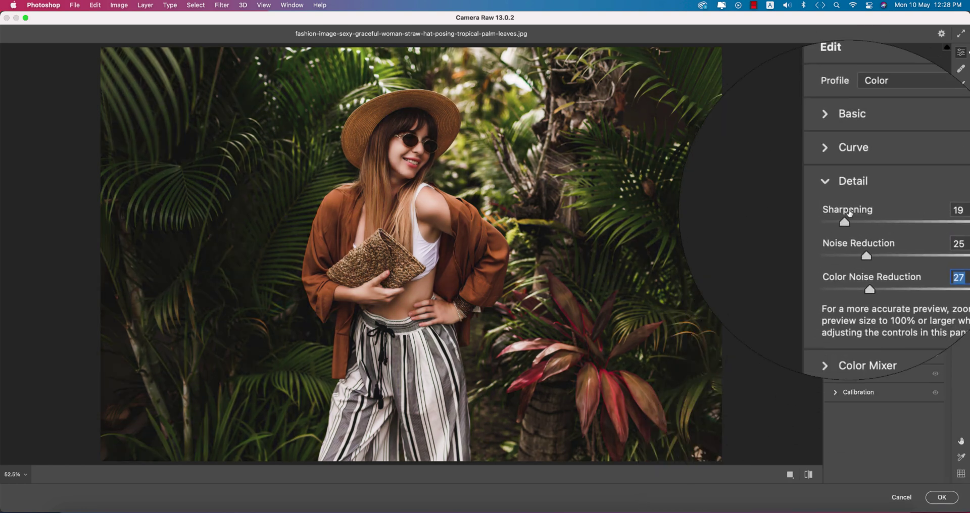
click(836, 194)
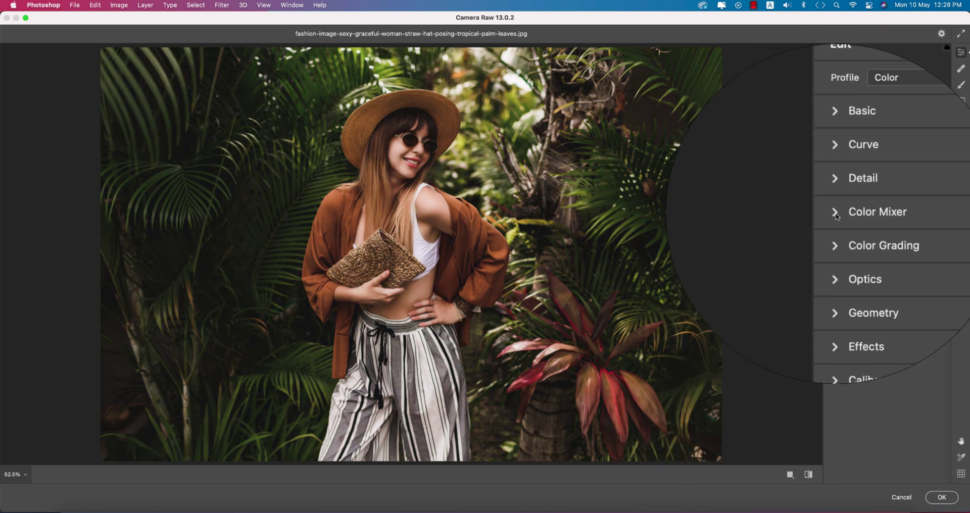
Tint the midtones in Color Grading with Saturation 15 and a hue around 54
click(874, 237)
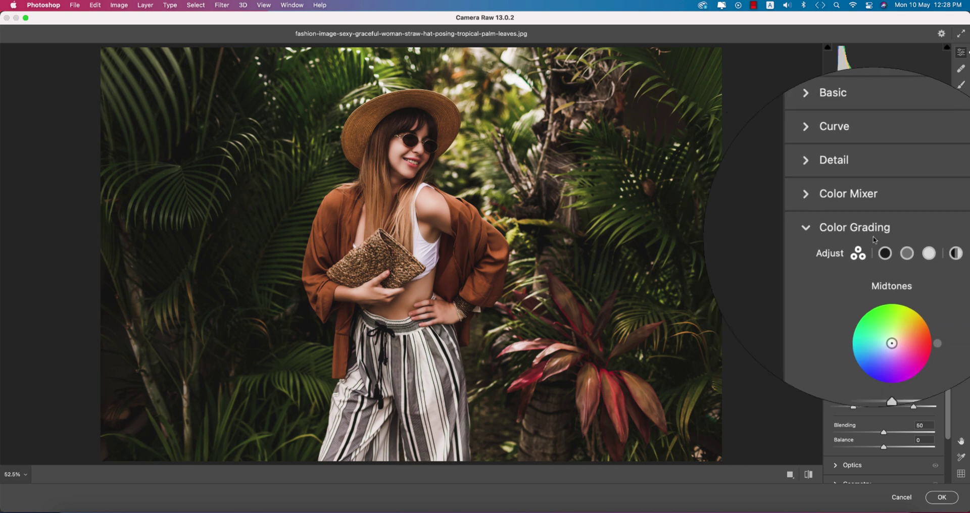
click(848, 393)
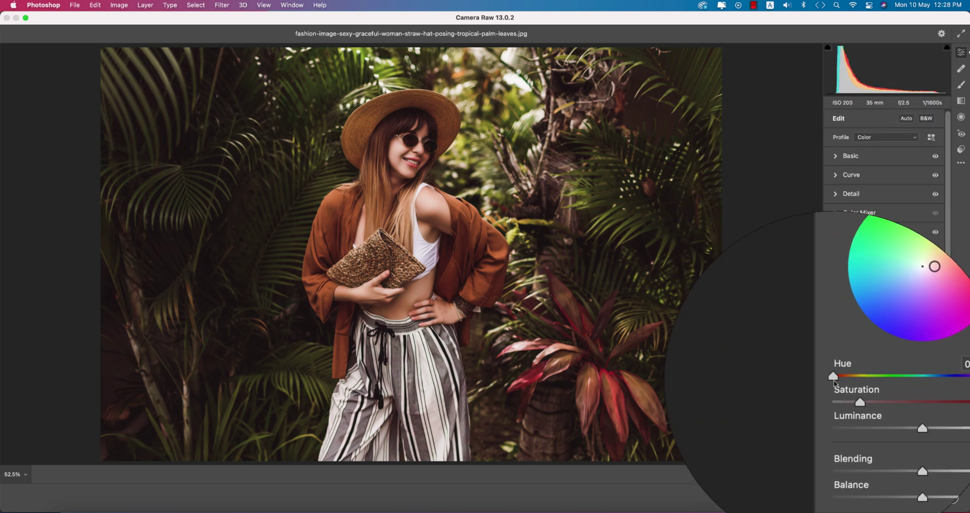
drag(834, 381, 902, 383)
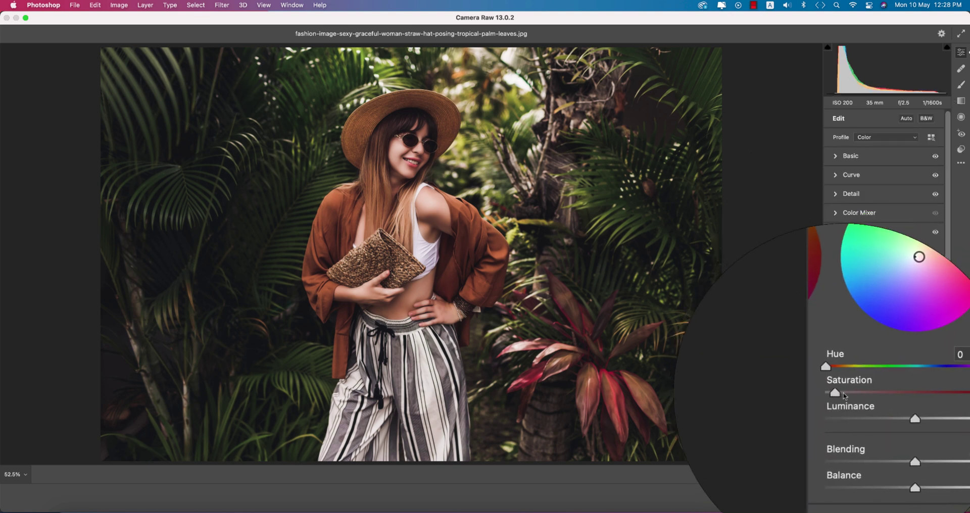
mouse_move(839, 380)
mouse_down()
mouse_move(852, 383)
mouse_move(844, 399)
mouse_move(851, 394)
mouse_up()
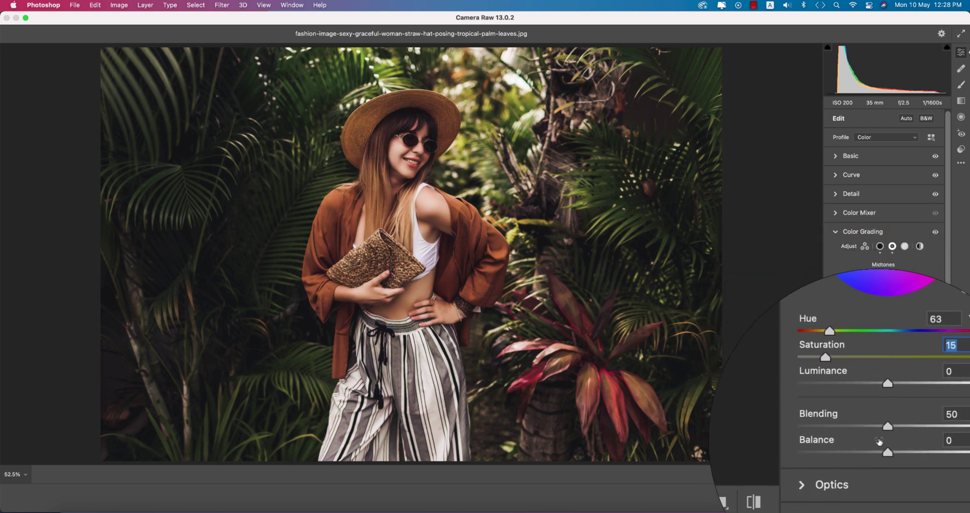
Lower Blending to about 55, tint the highlights to hue 105, and compare before/after
drag(892, 433, 891, 407)
scroll(884, 303, down, 1)
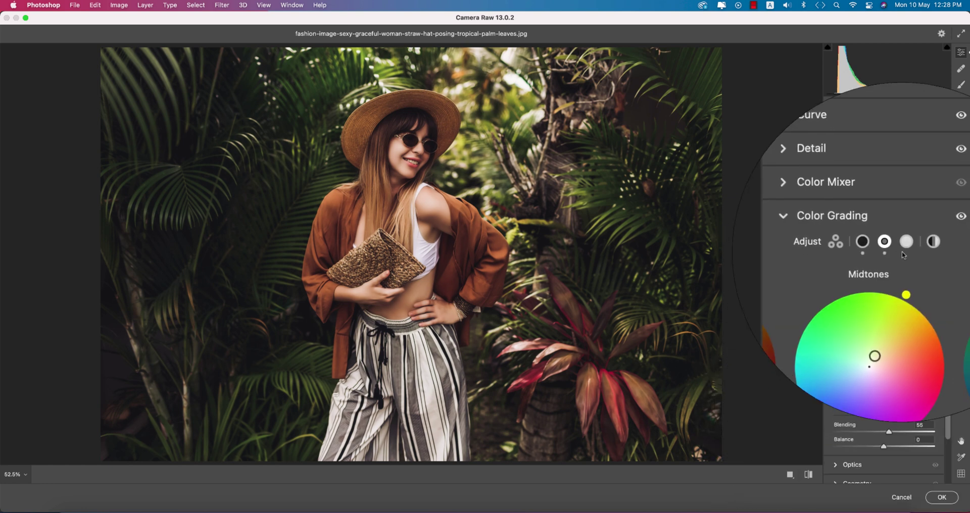
click(905, 242)
scroll(884, 303, up, 1)
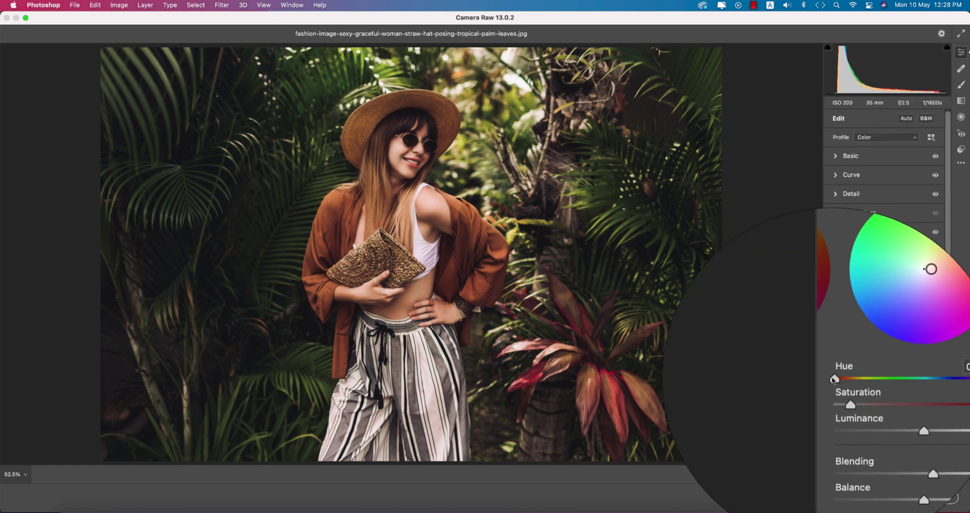
drag(828, 366, 858, 383)
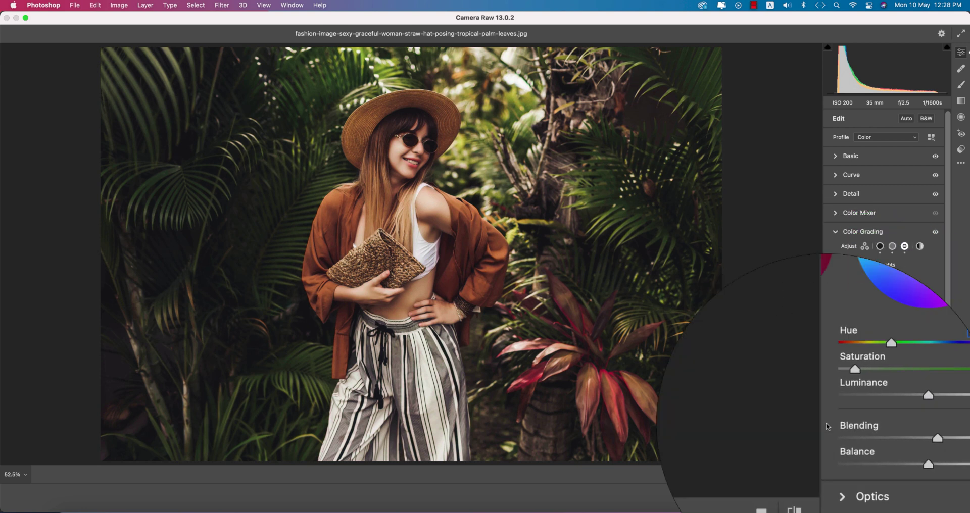
click(808, 475)
click(809, 475)
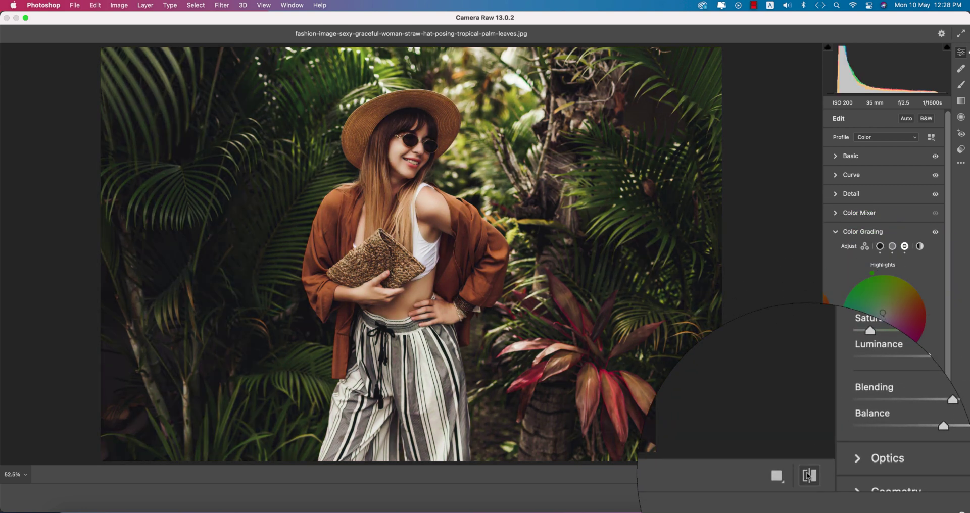
In the HSL Color Mixer, set Greens hue +85 and Greens saturation -67
click(839, 233)
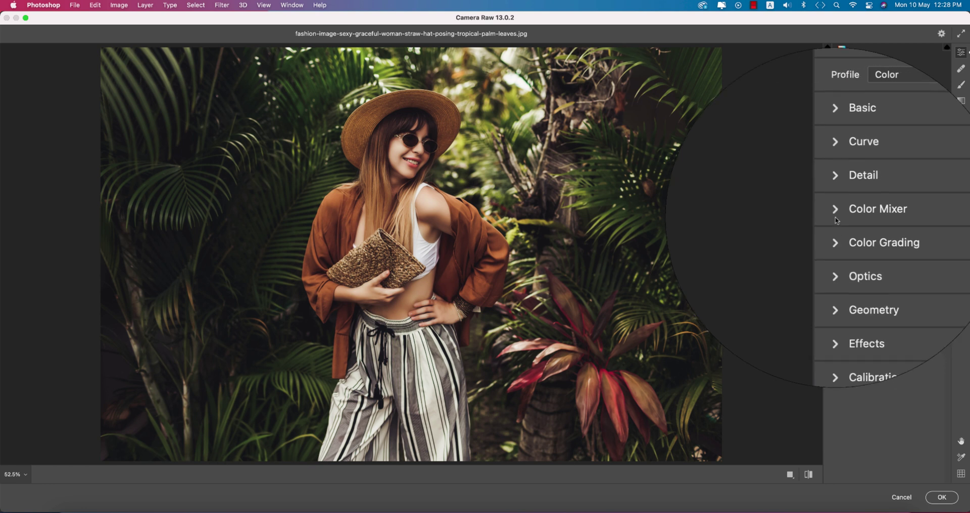
click(836, 210)
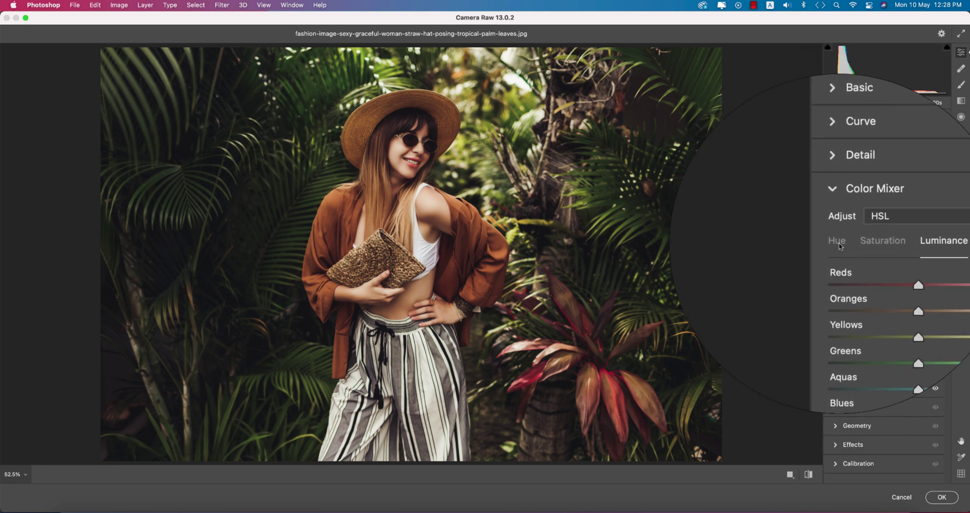
click(842, 246)
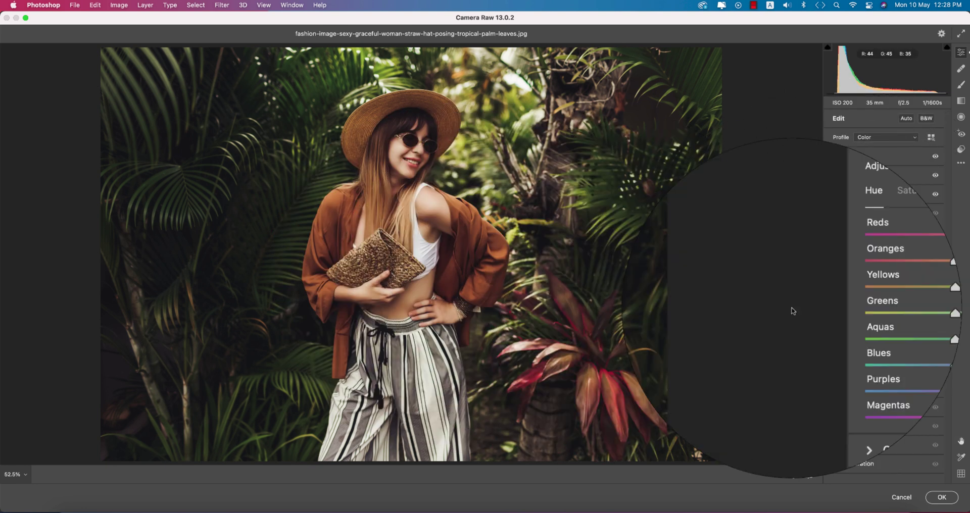
drag(875, 315, 928, 313)
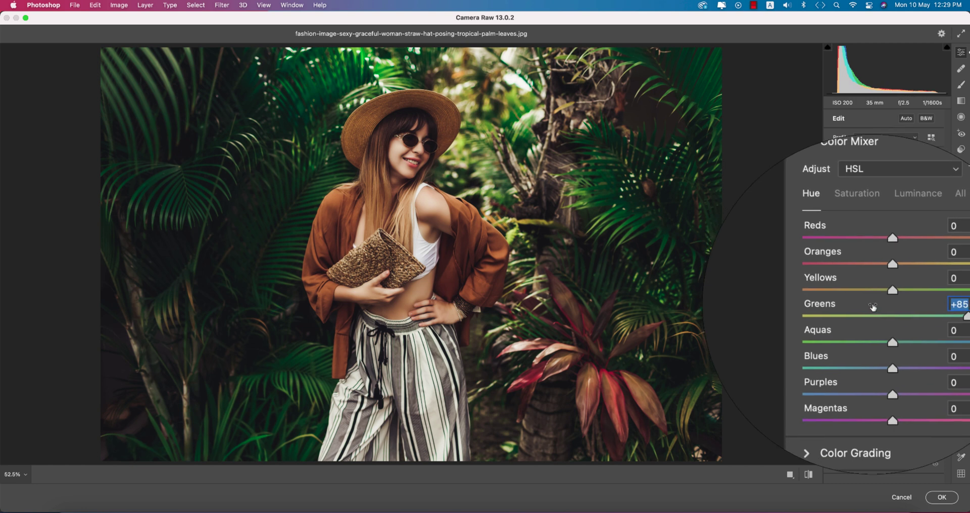
click(843, 229)
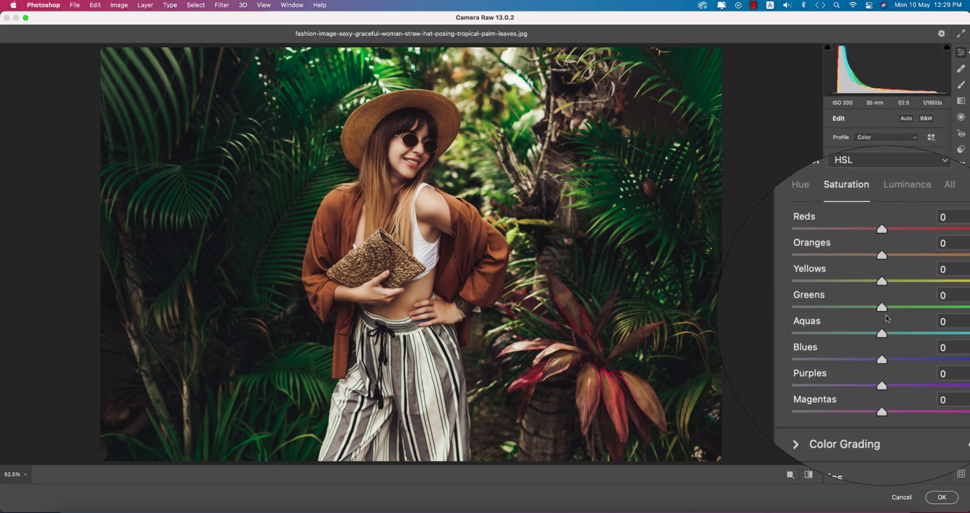
drag(890, 314, 847, 314)
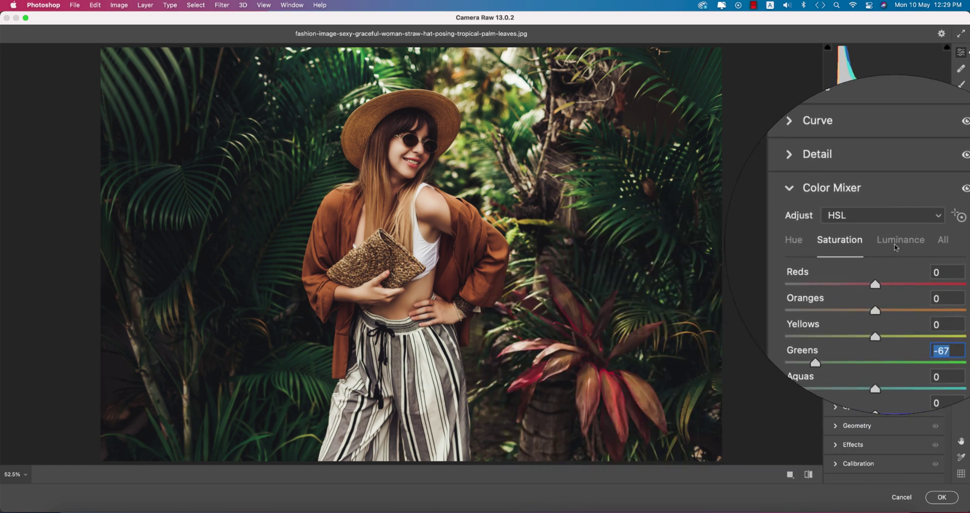
Brighten Oranges luminance +22, boost Reds saturation +38, and compare before/after
click(897, 240)
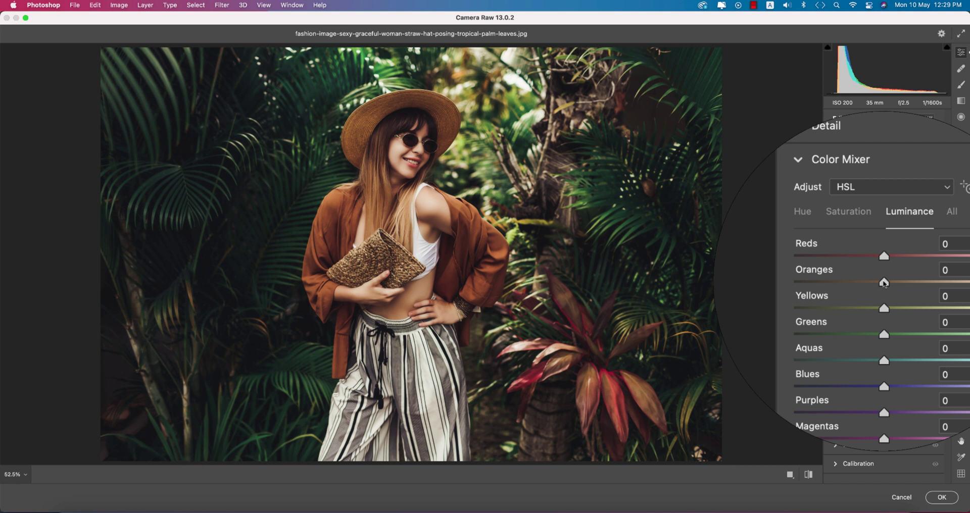
drag(884, 283, 899, 284)
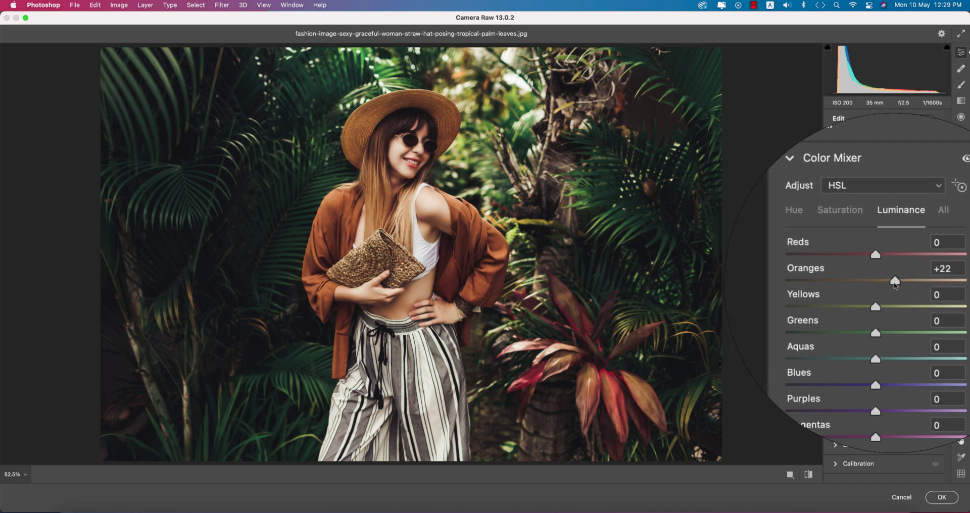
drag(875, 254, 883, 254)
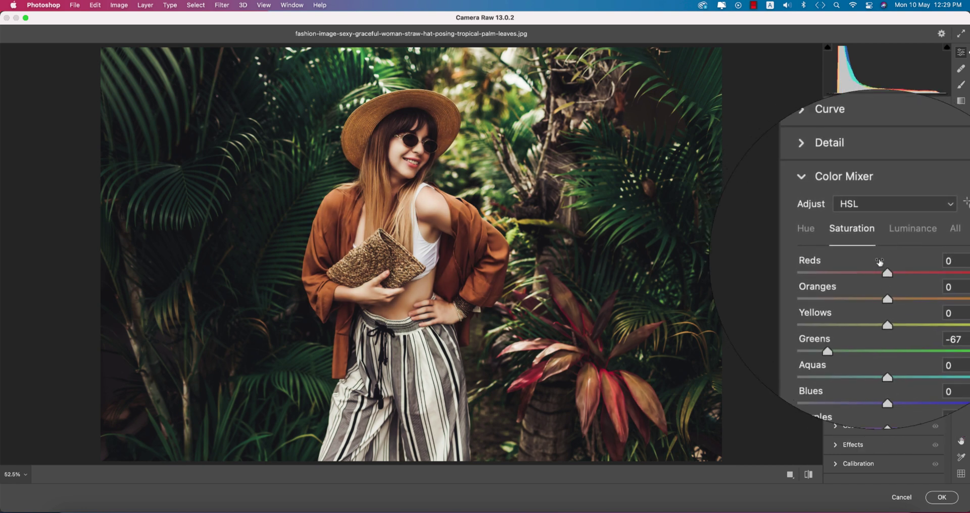
drag(880, 262, 903, 271)
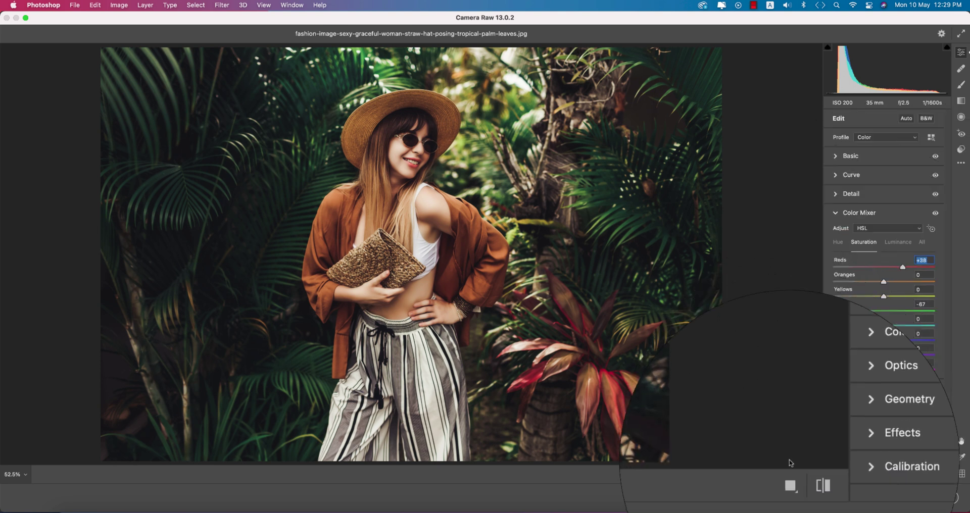
click(807, 474)
click(807, 474)
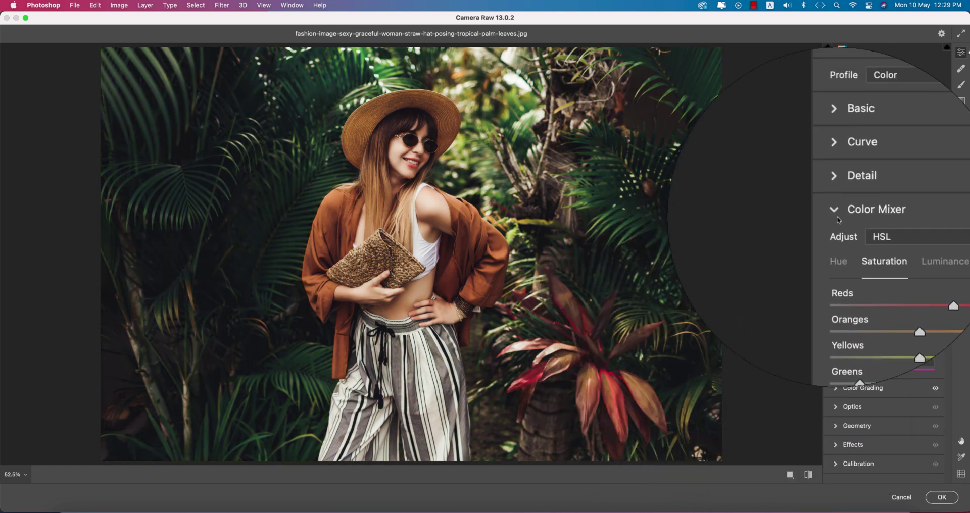
click(836, 213)
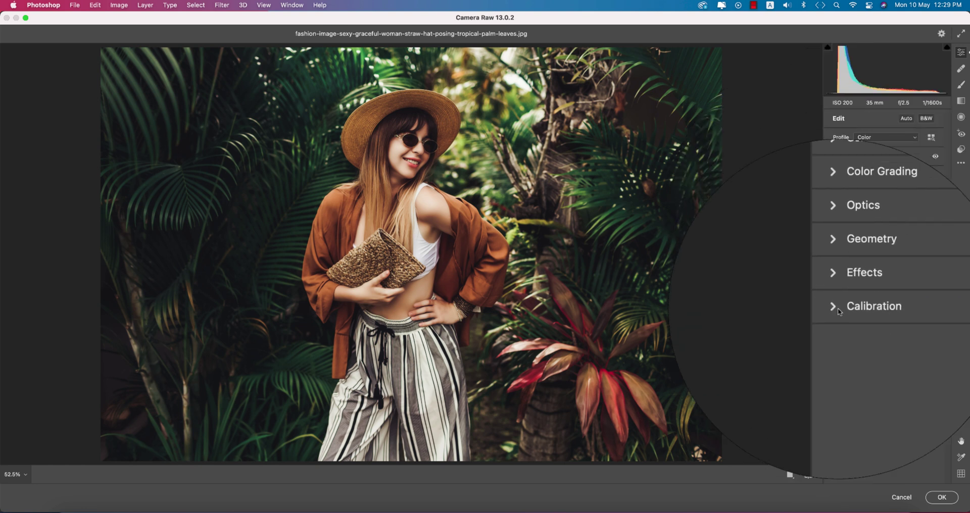
Calibrate Red Primary hue to -15 and Green Primary hue +12, saturation -8, then compare before/after
click(840, 304)
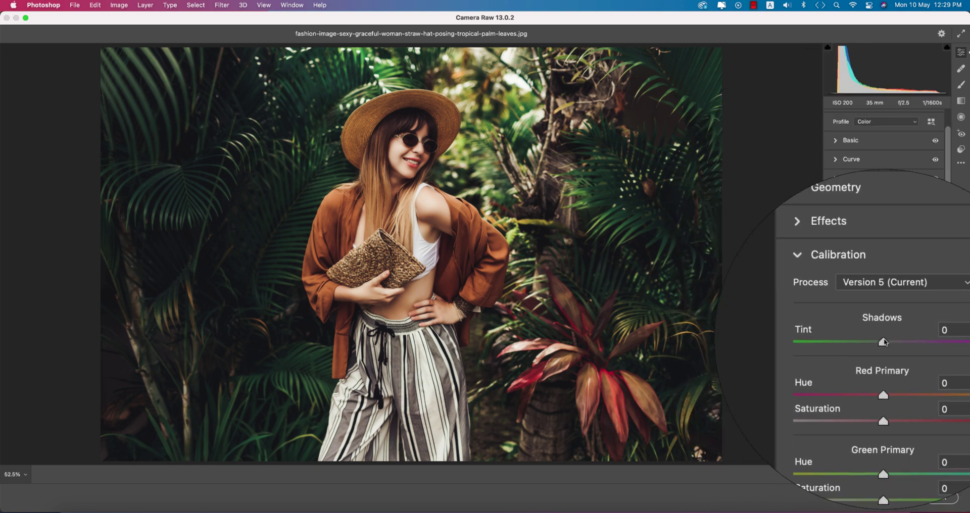
mouse_move(883, 369)
mouse_down()
mouse_move(896, 369)
mouse_move(870, 373)
mouse_move(877, 376)
mouse_up()
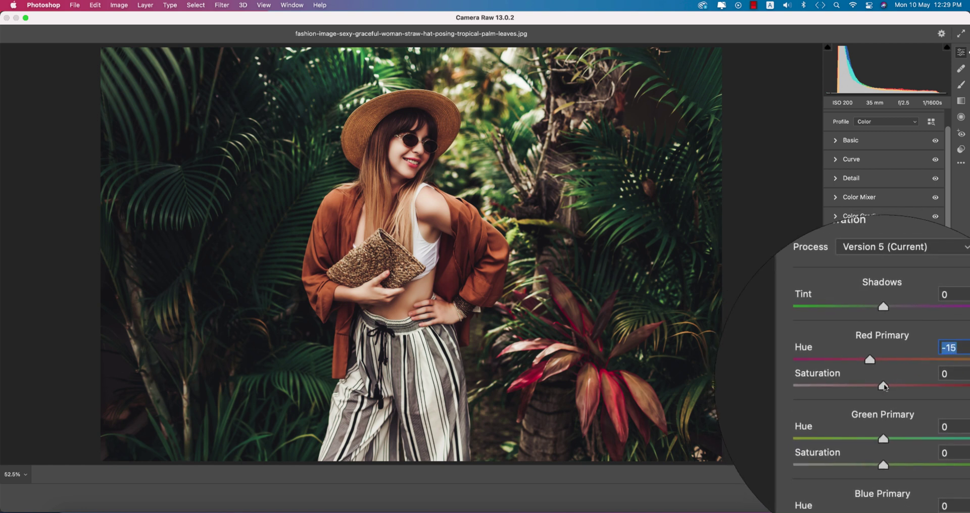
drag(882, 410, 880, 431)
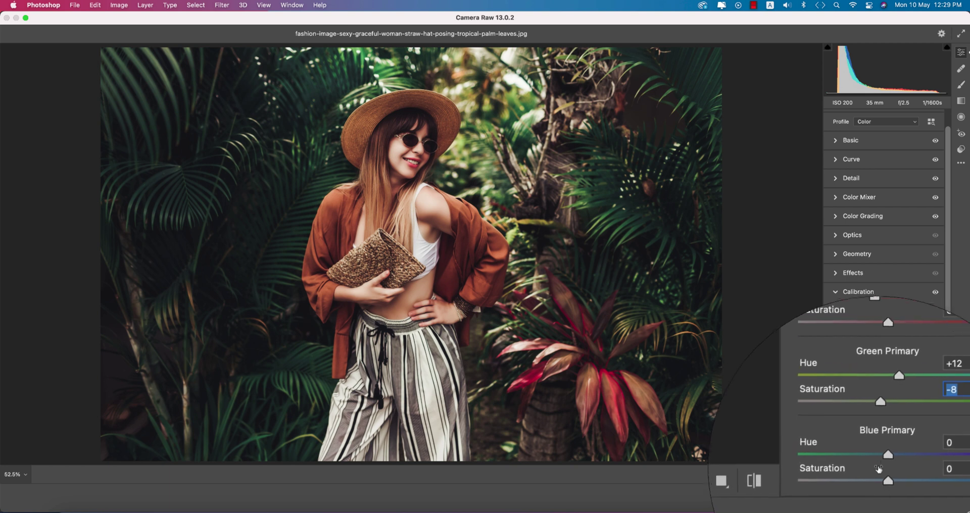
mouse_move(887, 483)
mouse_down()
mouse_move(856, 484)
mouse_move(892, 463)
mouse_move(915, 467)
mouse_move(869, 464)
mouse_move(885, 465)
mouse_move(874, 484)
mouse_move(883, 483)
mouse_up()
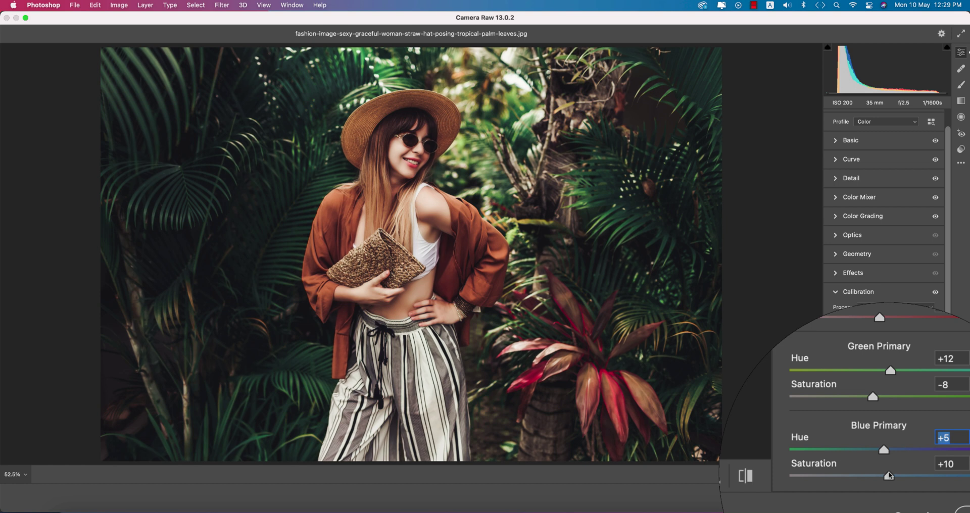
click(809, 474)
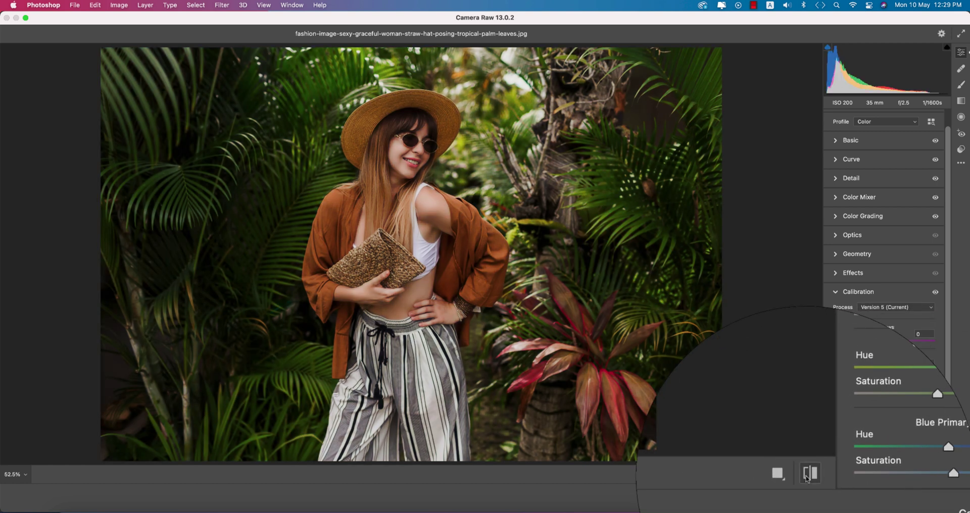
click(807, 477)
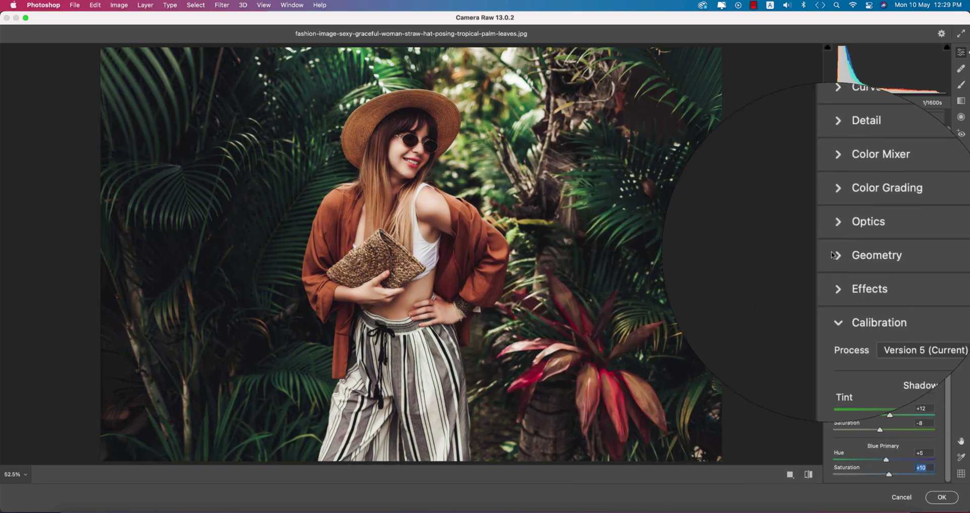
click(832, 288)
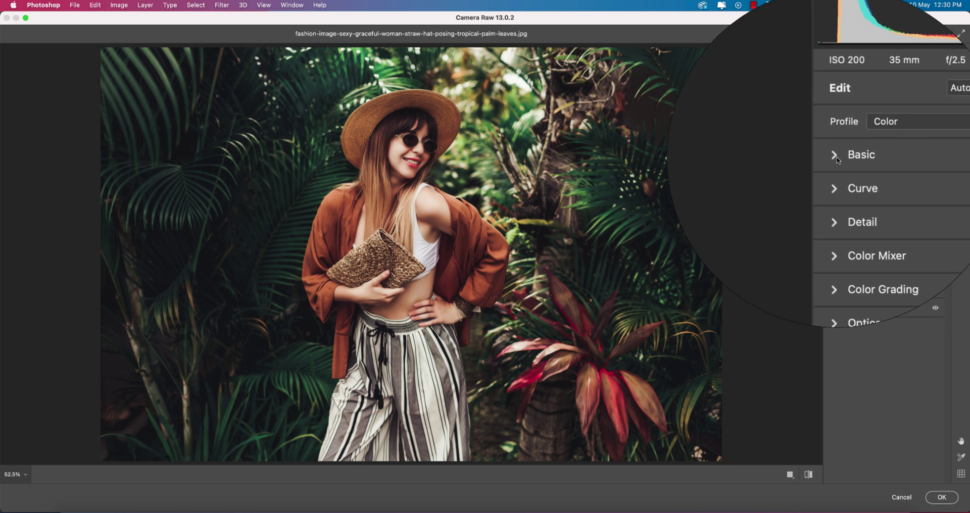
Lift Shadows to +78 in Basic and compare against the unedited photo
click(835, 155)
drag(879, 277, 919, 278)
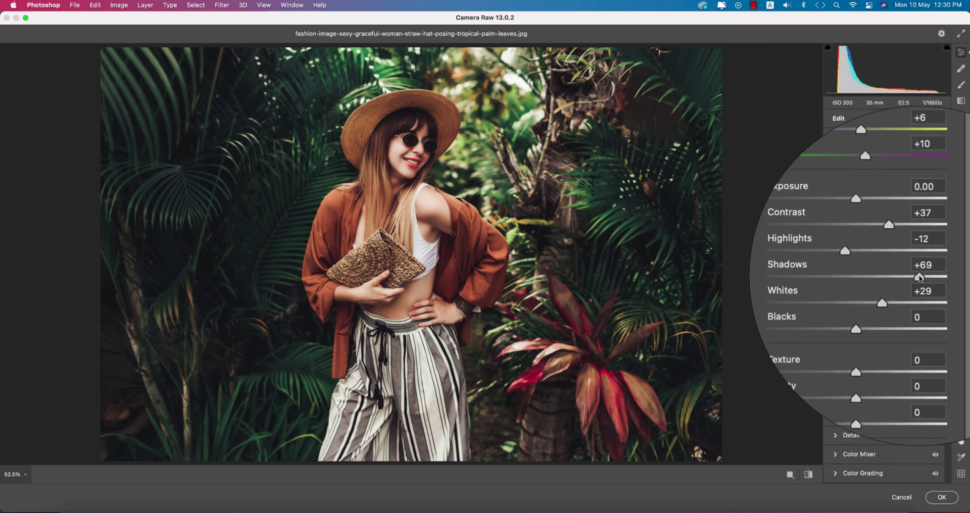
click(809, 475)
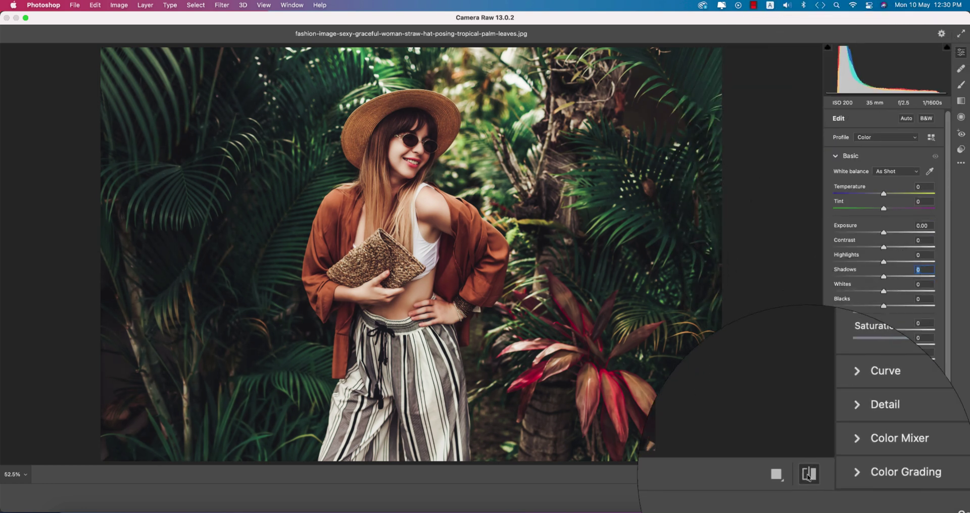
click(808, 475)
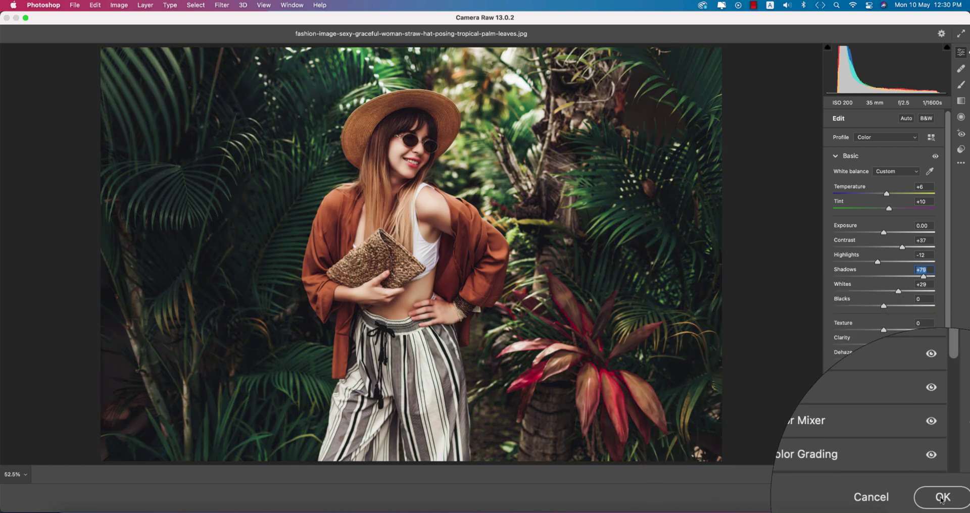
Save the Camera Raw settings as outdoor.xmp in the 10-5-21 folder
click(961, 163)
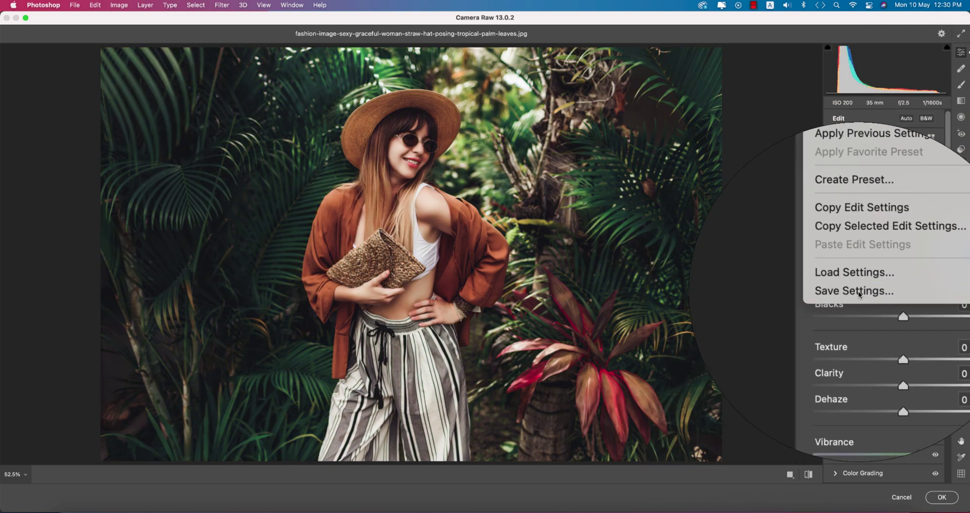
click(859, 292)
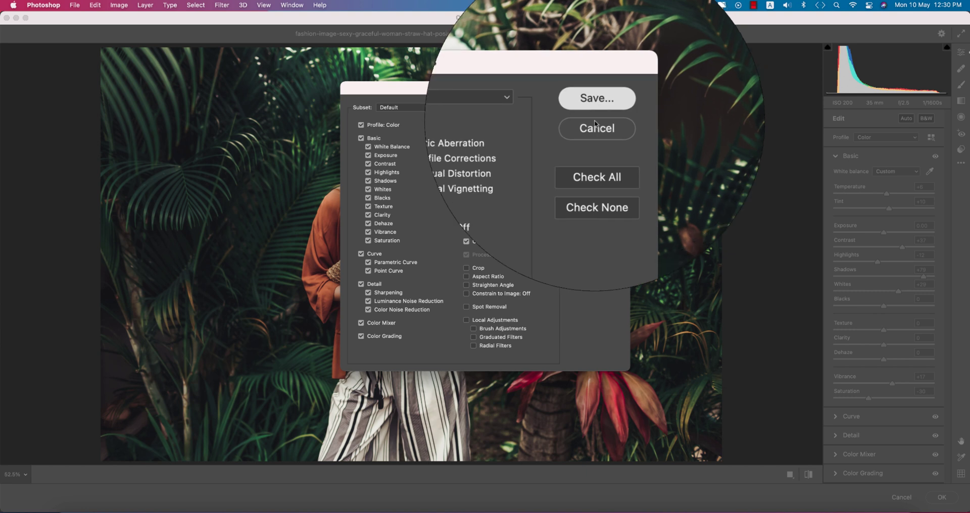
click(595, 112)
click(95, 202)
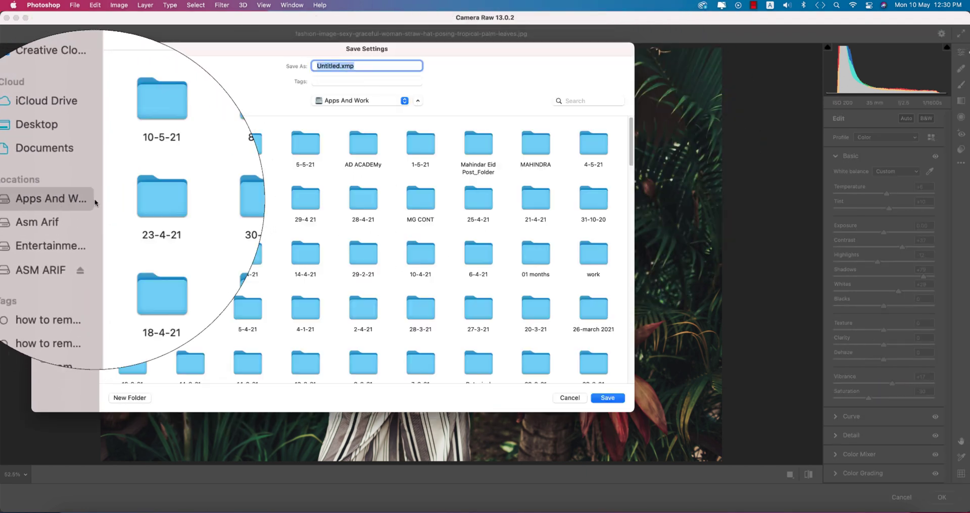
double_click(133, 142)
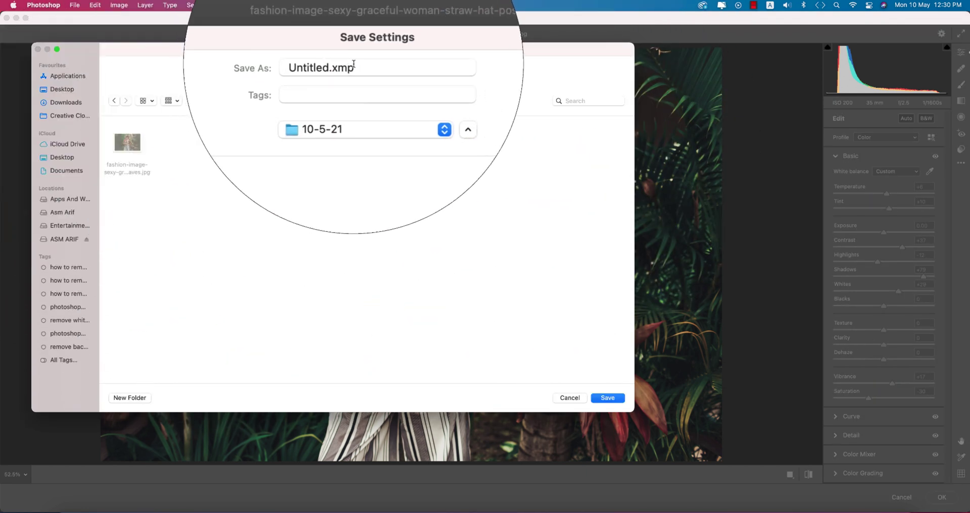
double_click(341, 67)
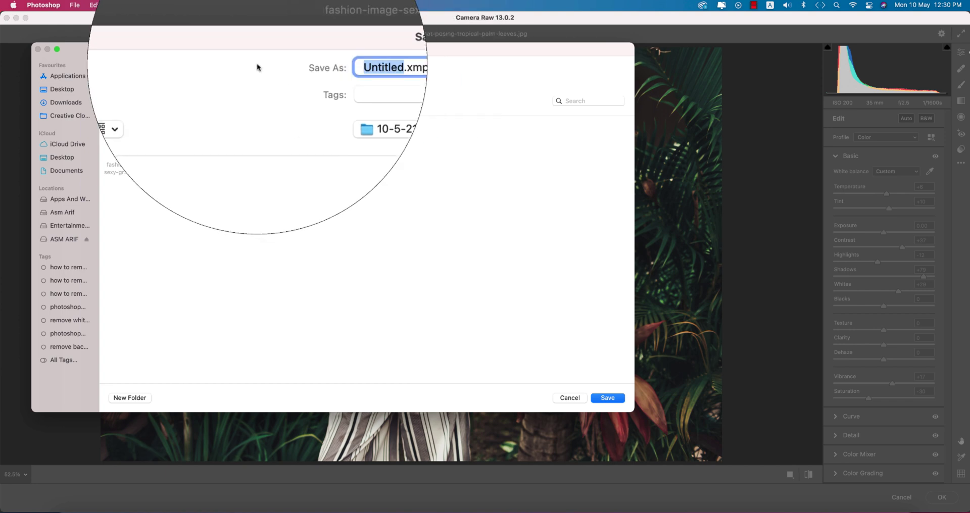
text(outdoor)
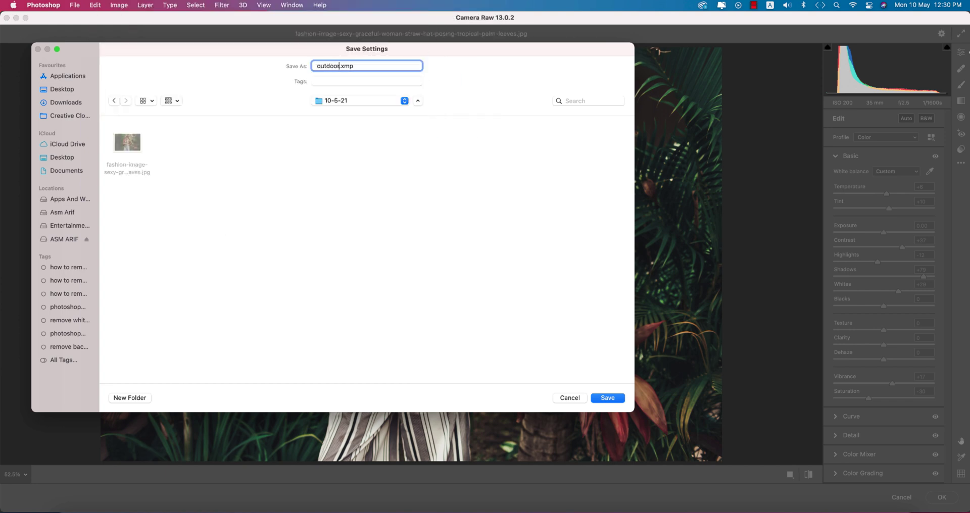
key(Return)
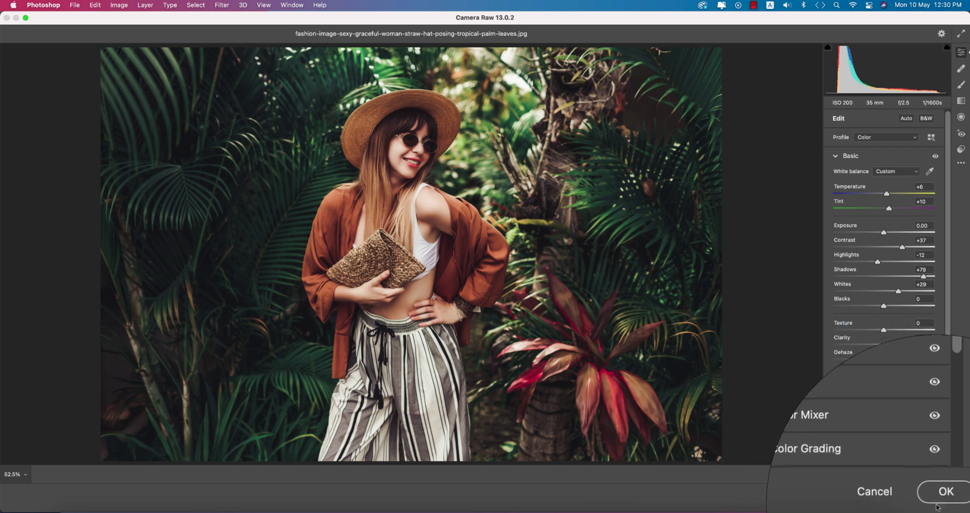
Apply the Camera Raw grade as a smart filter and toggle the group to compare
click(939, 501)
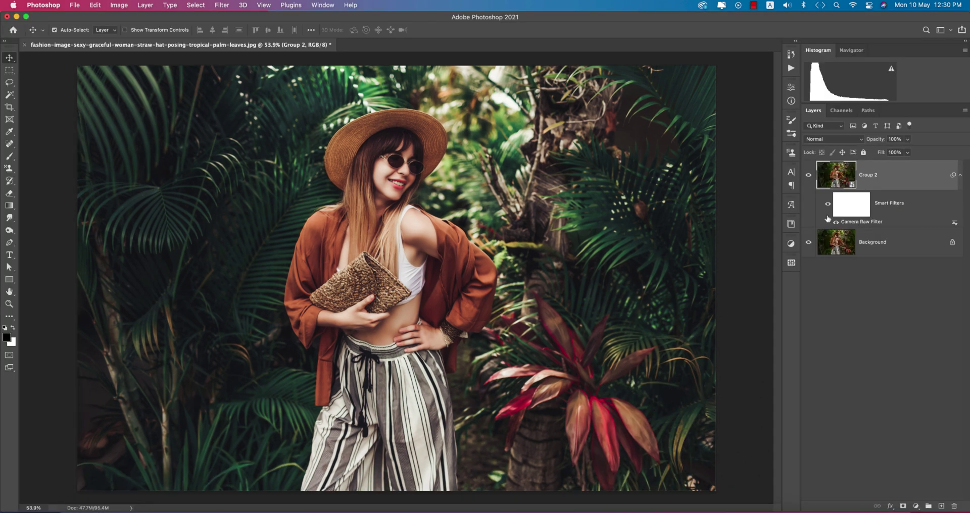
click(809, 176)
click(809, 176)
Add an empty Layer 1 and set the brush colour to cream f2e8ca sampled from the skin
click(941, 506)
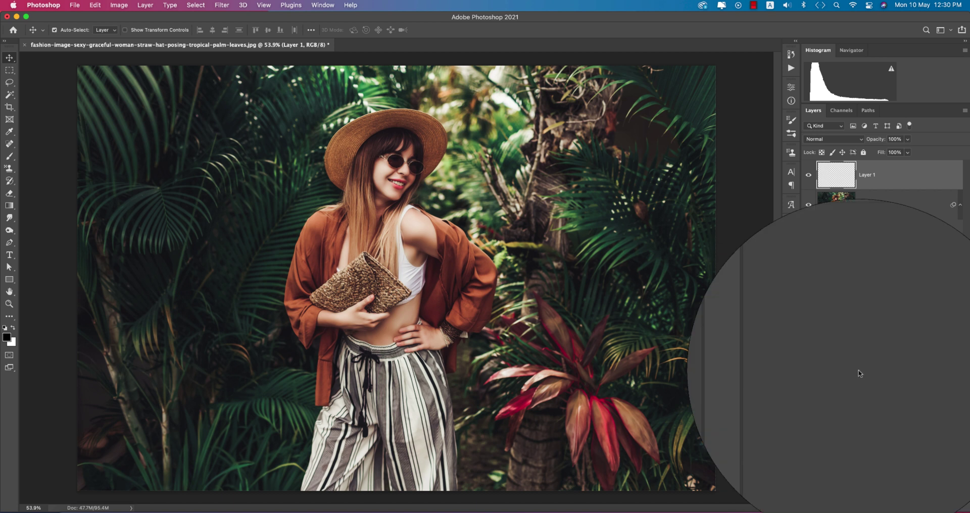
click(10, 156)
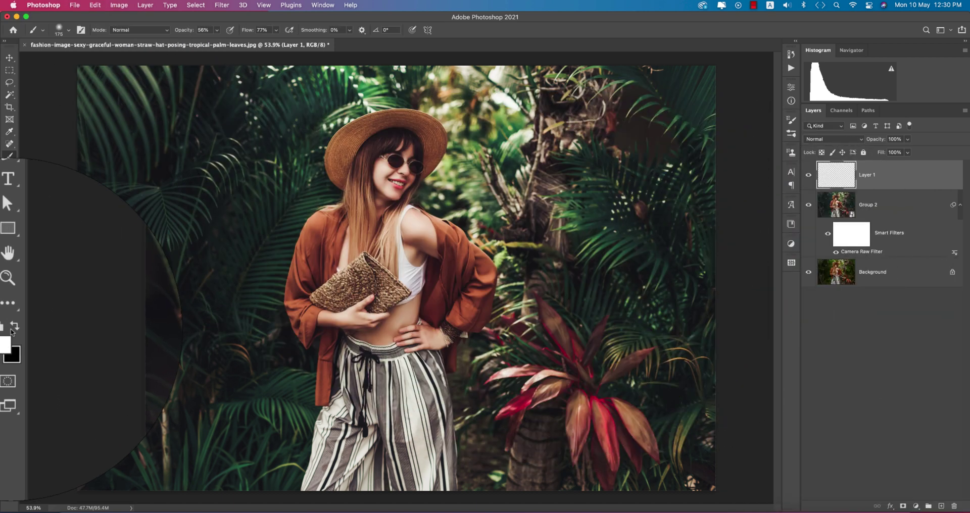
key(x)
click(6, 337)
click(384, 166)
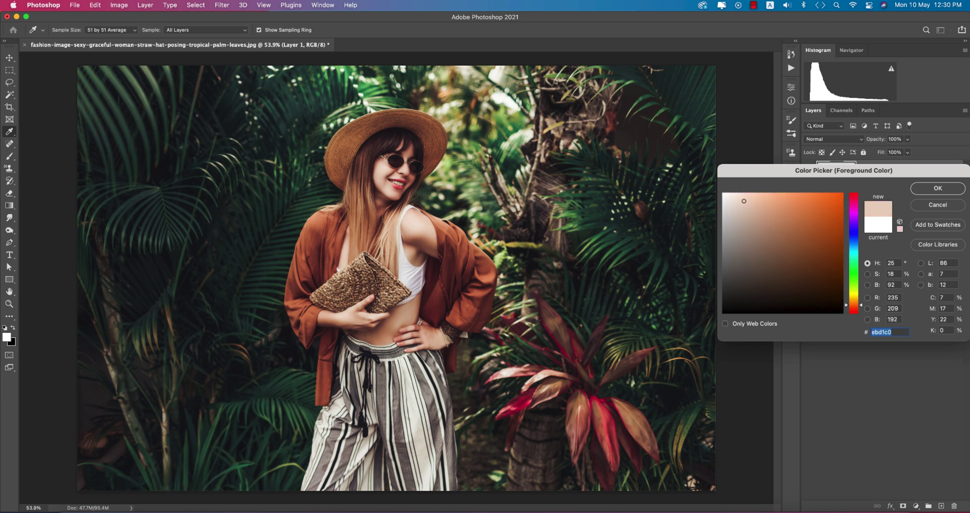
drag(855, 306, 858, 300)
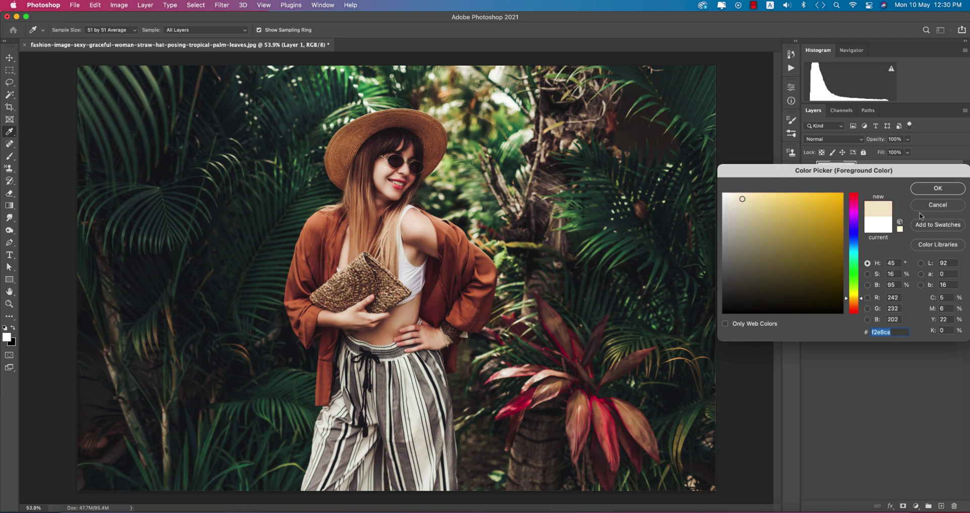
click(930, 194)
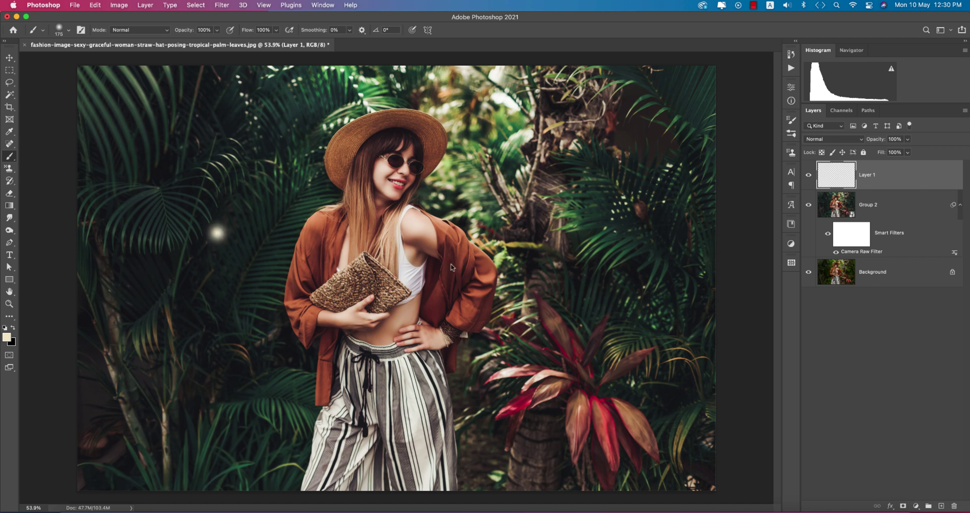
Scale the painted glow spot to about 1194% and place it just right of the hat
key(super+t)
drag(237, 237, 677, 321)
drag(310, 330, 334, 217)
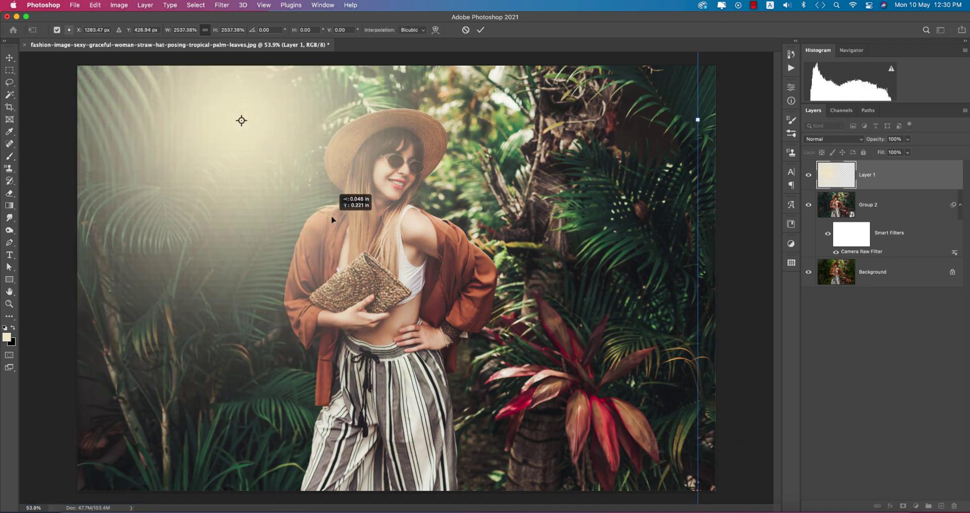
drag(698, 122, 397, 121)
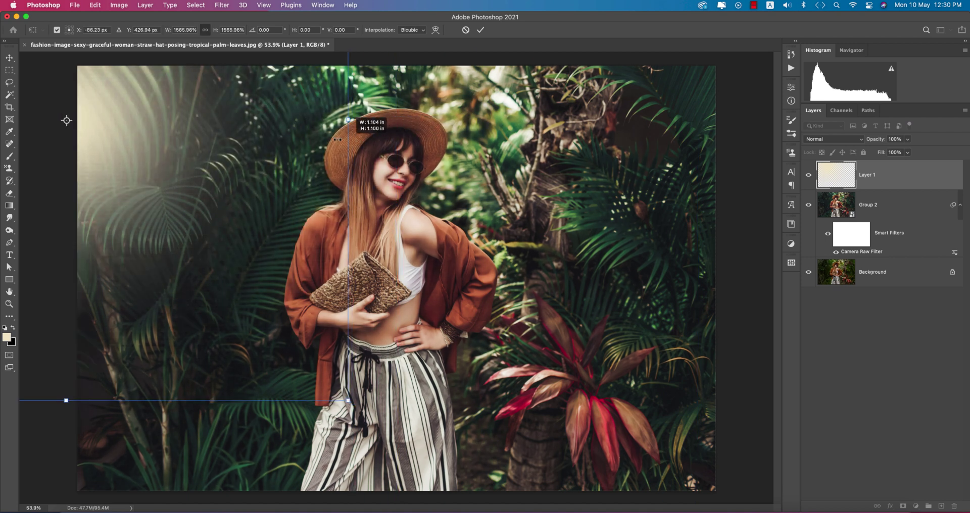
drag(65, 401, 230, 157)
drag(489, 202, 631, 243)
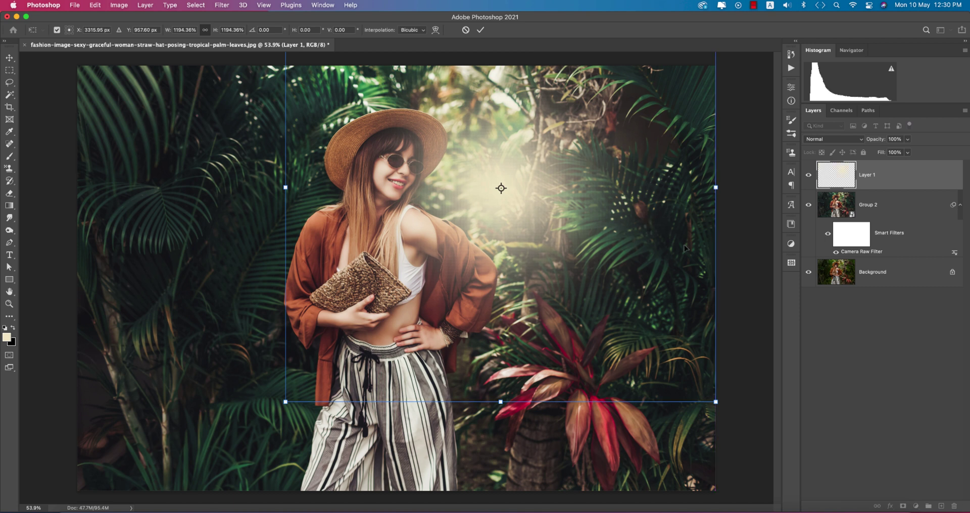
key(Return)
key(b)
Blend Layer 1 in Screen mode and enlarge the glow to about 234% above the woman
click(831, 141)
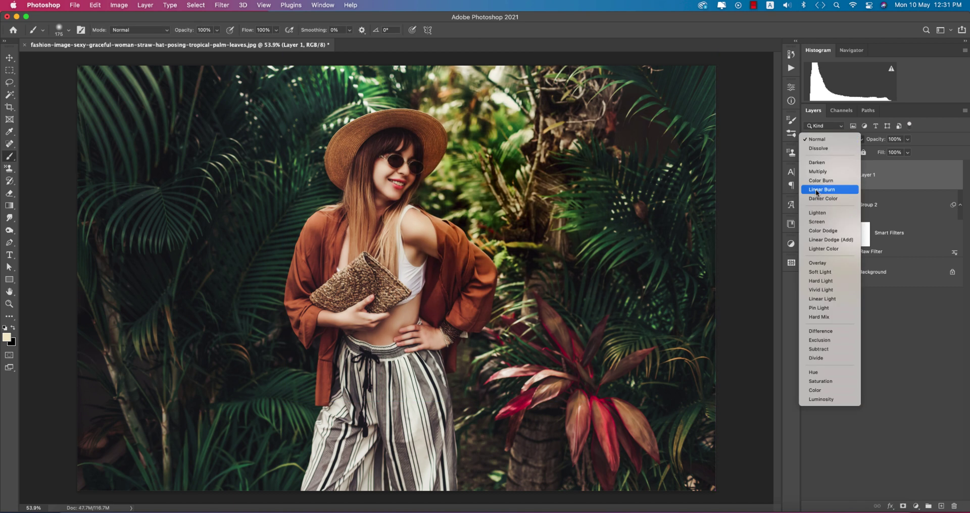
click(816, 222)
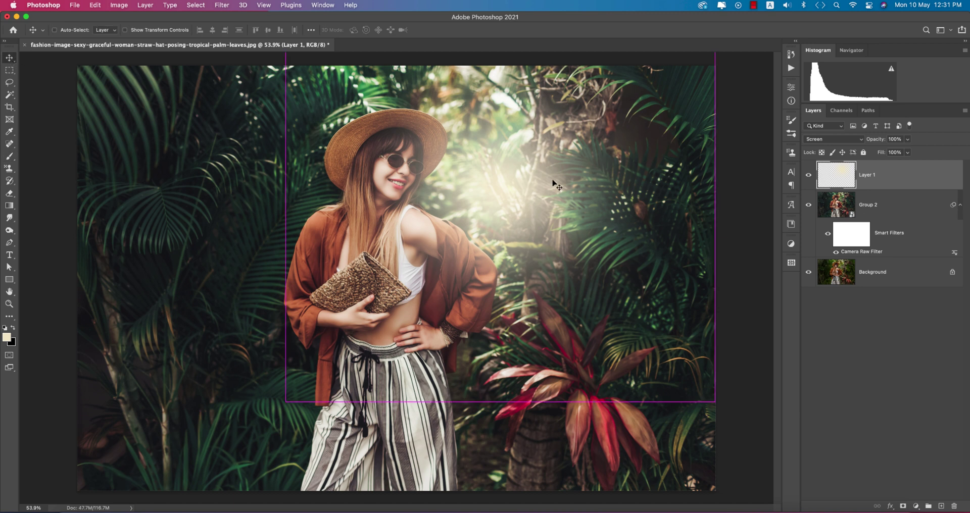
key(super+y)
key(super+y)
key(super+t)
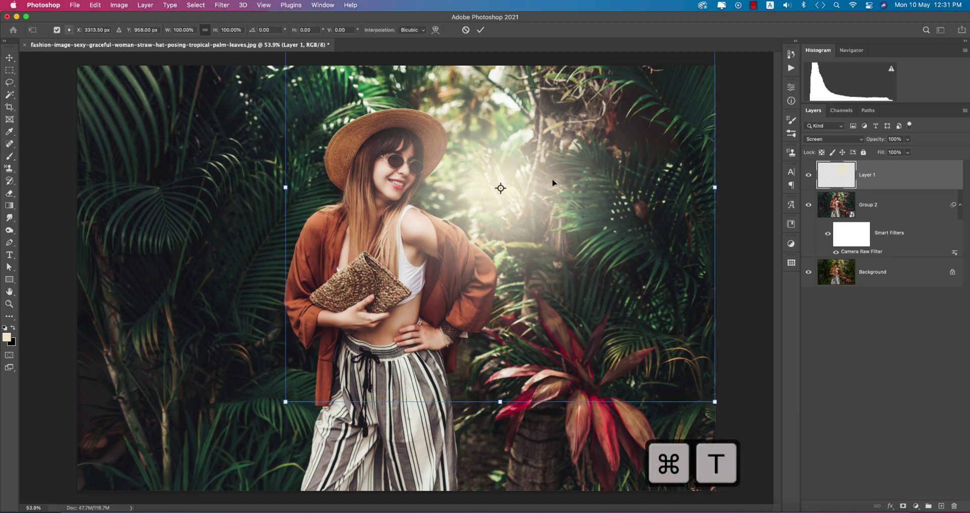
scroll(513, 204, down, 6)
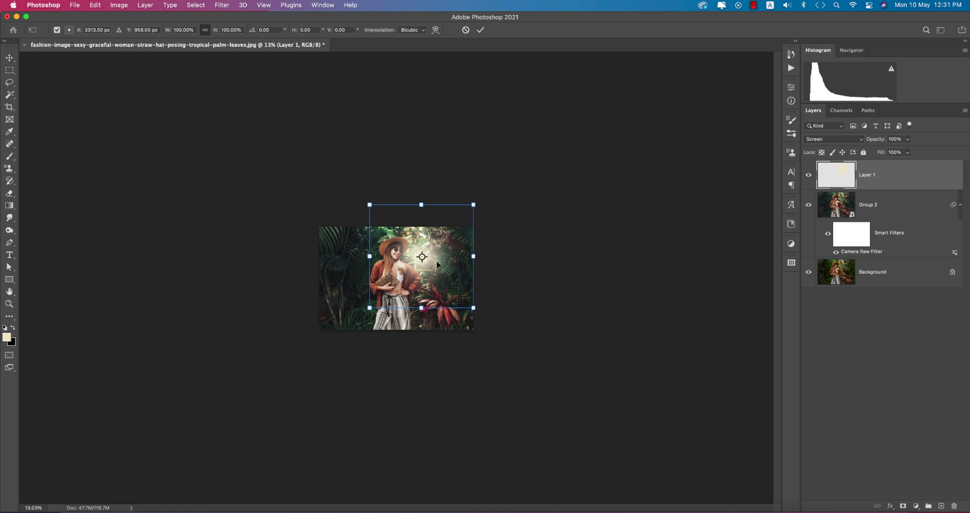
drag(369, 257, 230, 255)
drag(402, 295, 466, 231)
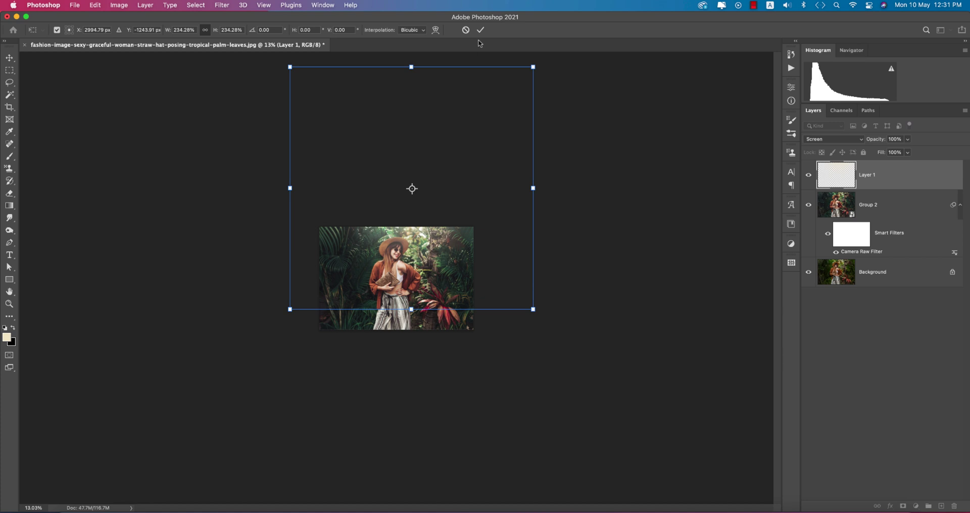
key(super+0)
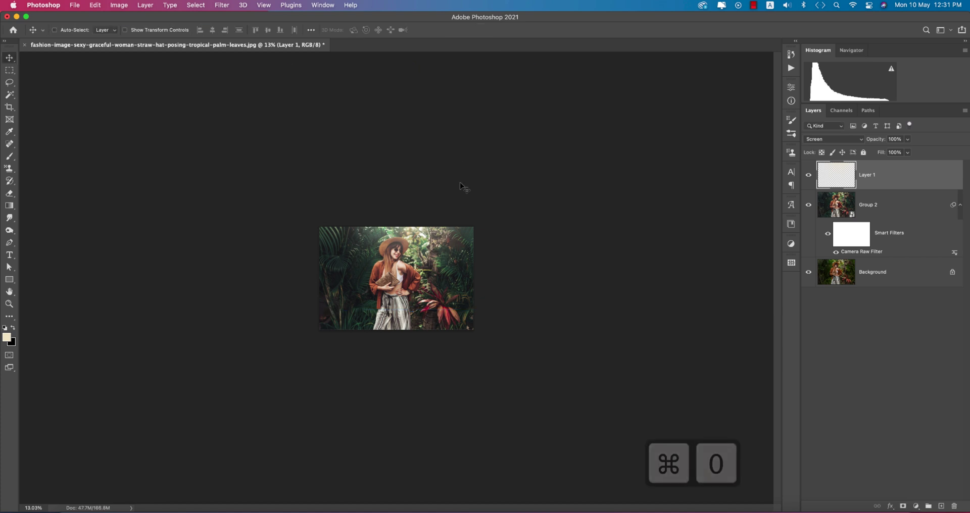
scroll(461, 185, down, 1)
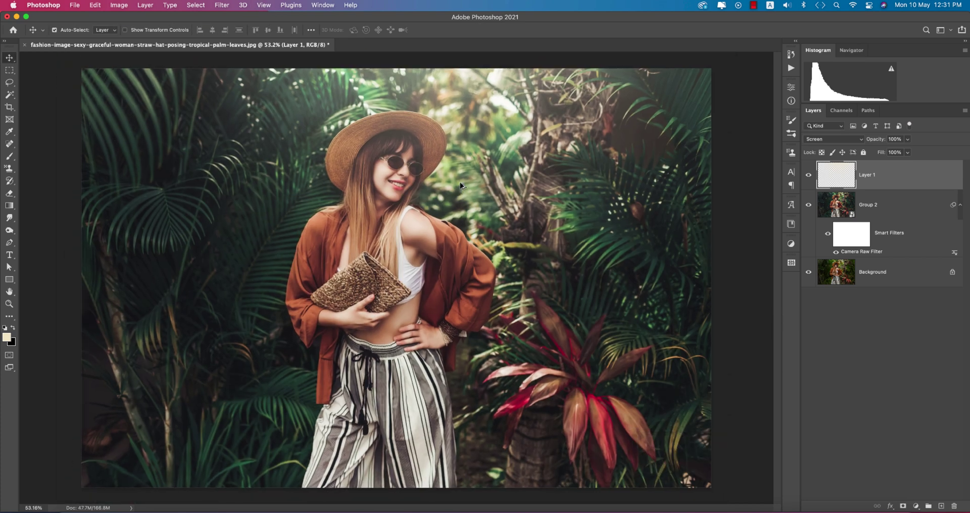
Add a Levels adjustment with black input 12 and white input 238, then compare with the original
click(916, 506)
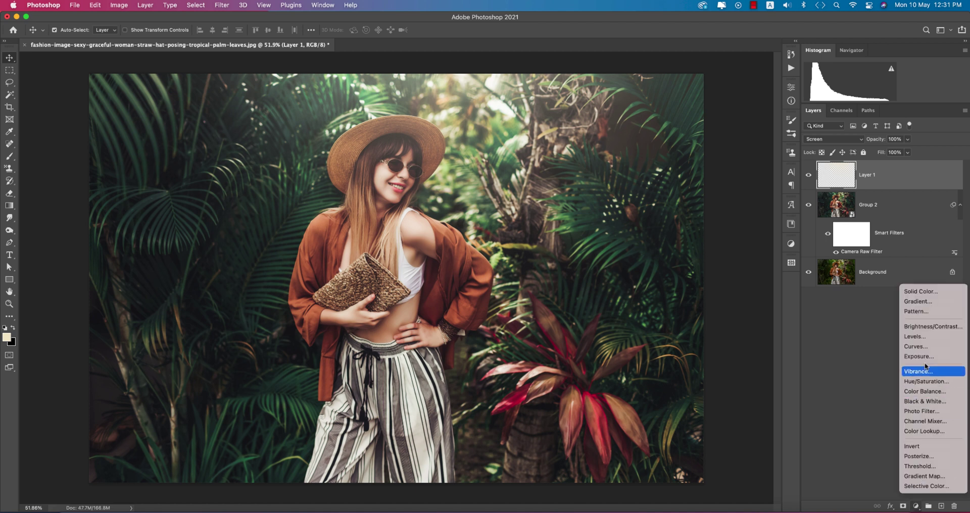
click(925, 338)
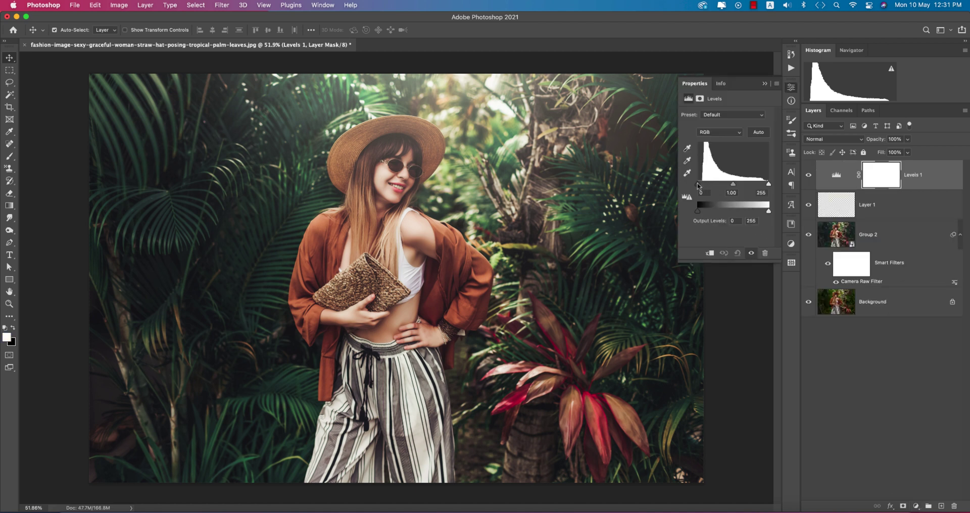
drag(699, 186, 701, 186)
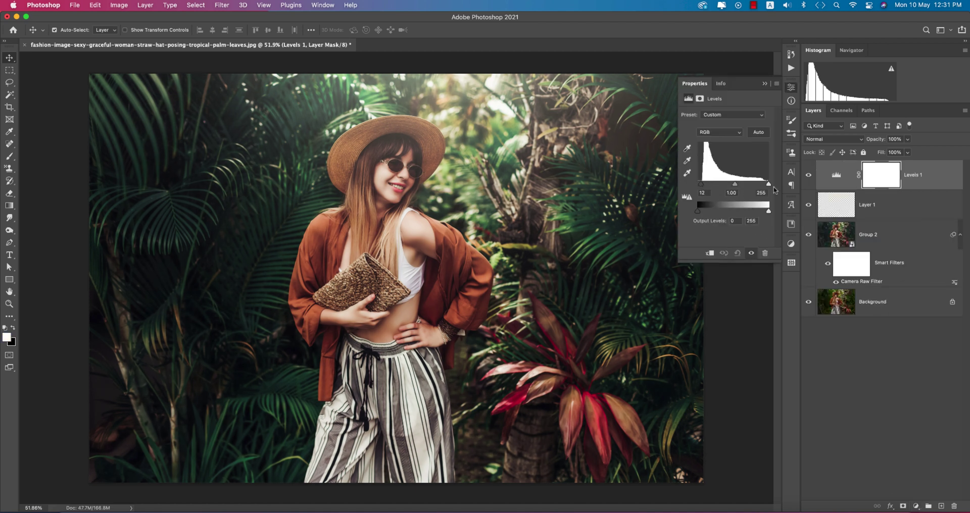
drag(768, 185, 764, 185)
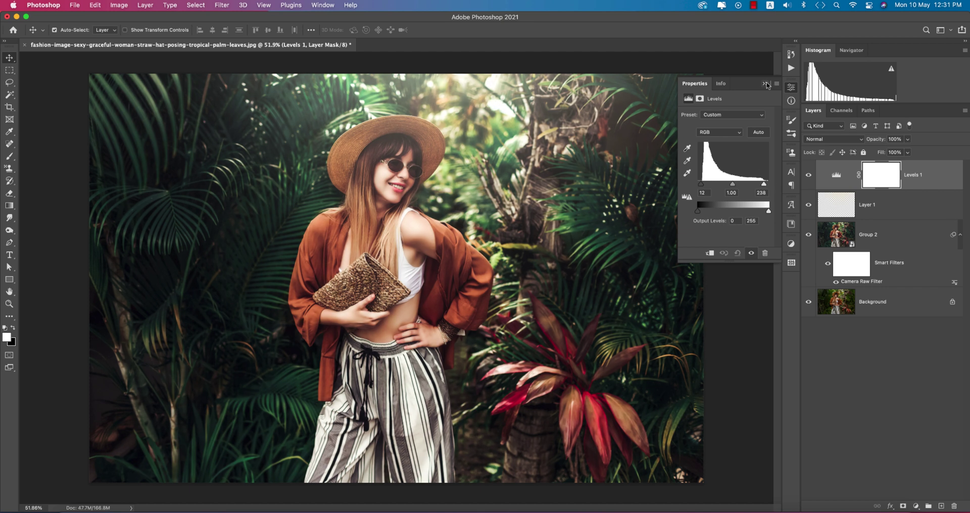
click(766, 84)
alt+click(809, 301)
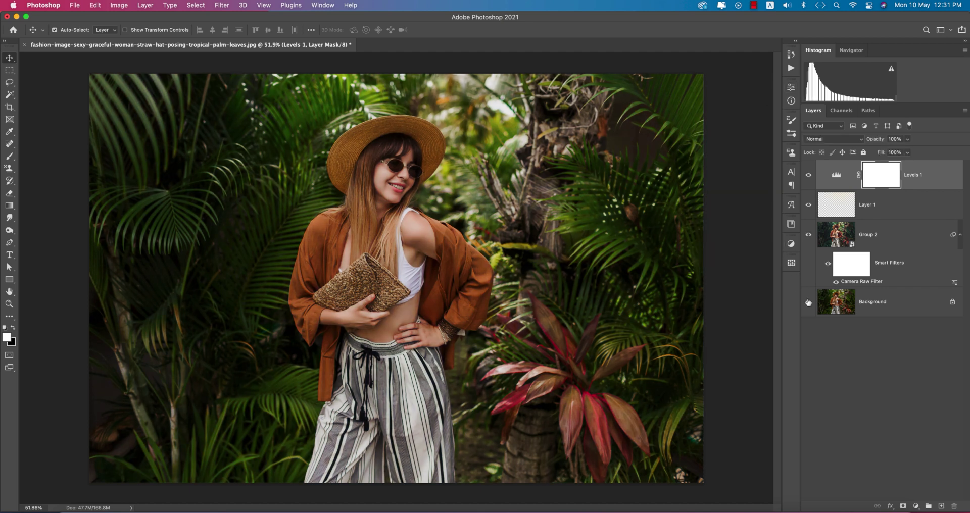
alt+click(809, 302)
Save the layered document as a Photoshop PSD in the 10-5-21 folder
key(super+s)
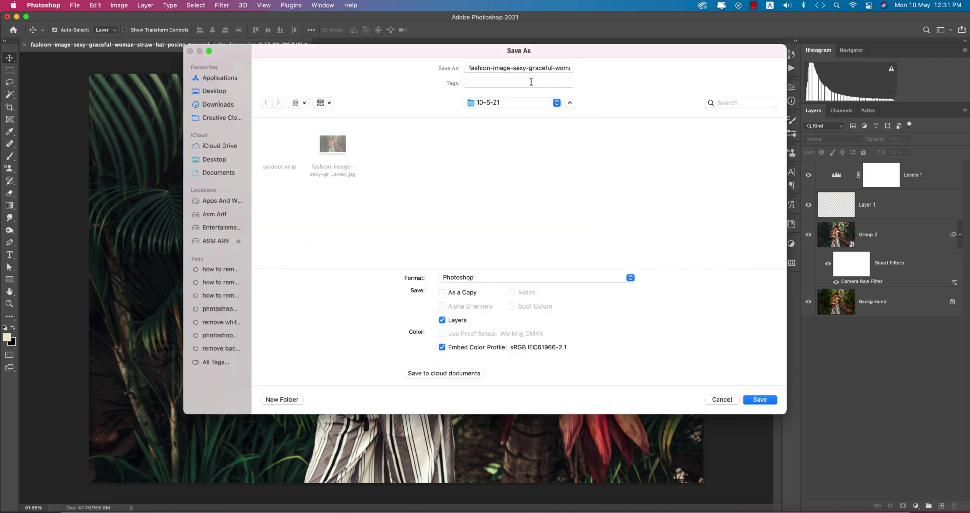
key(Return)
key(Return)
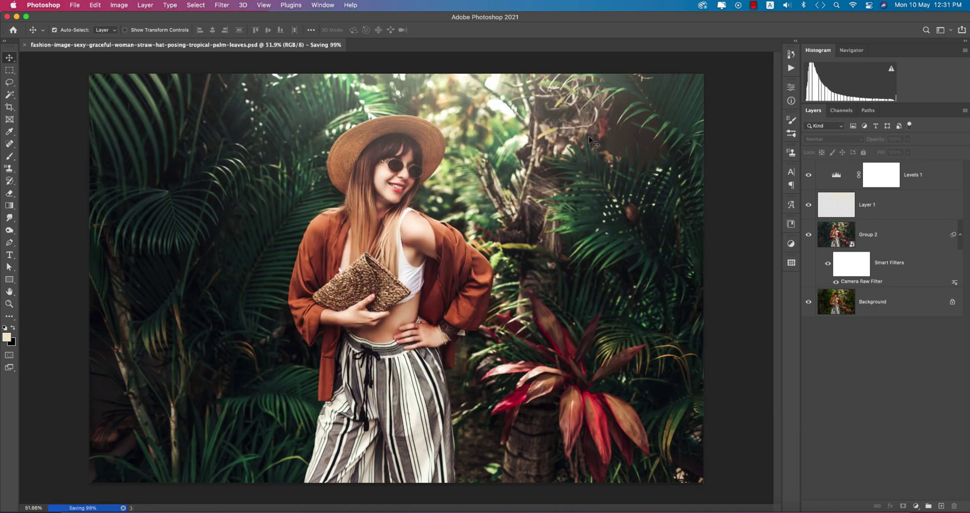